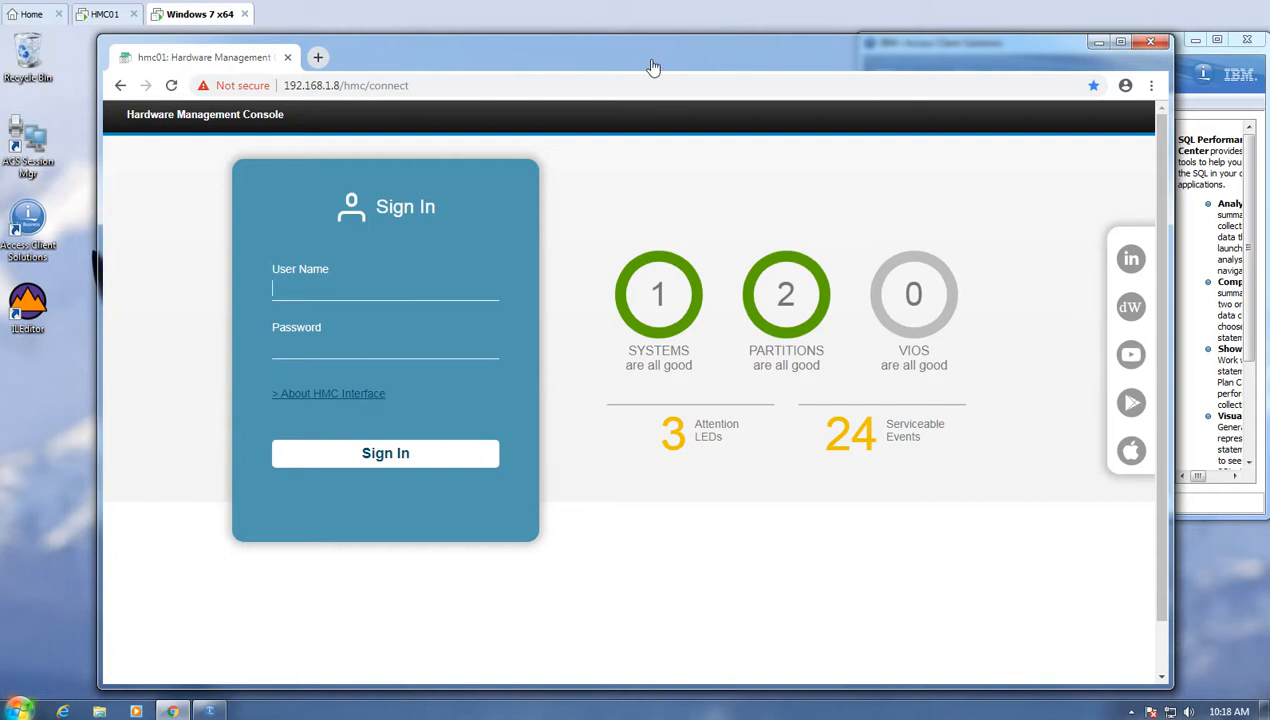
# - Sign in to hmc01 with the HMC administrator user name and password
pyautogui.write('hscroot')
pyautogui.press('Tab')
pyautogui.write('a******')
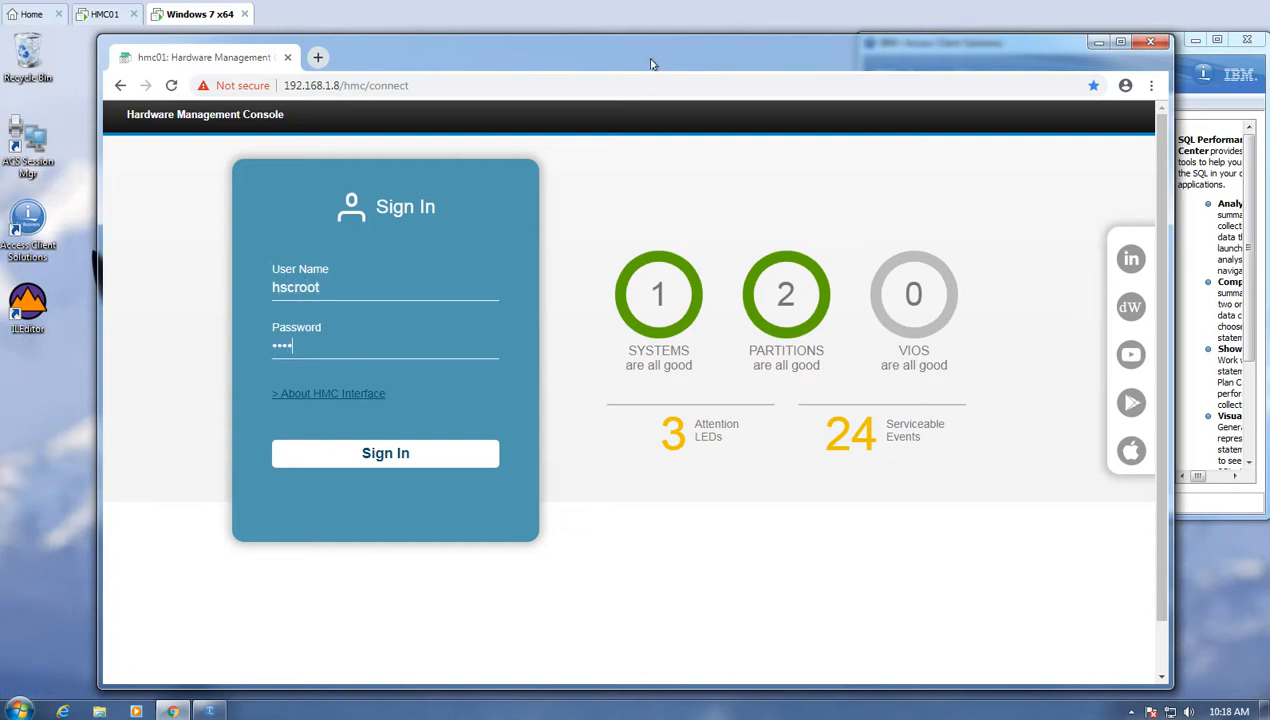
pyautogui.press('Return')
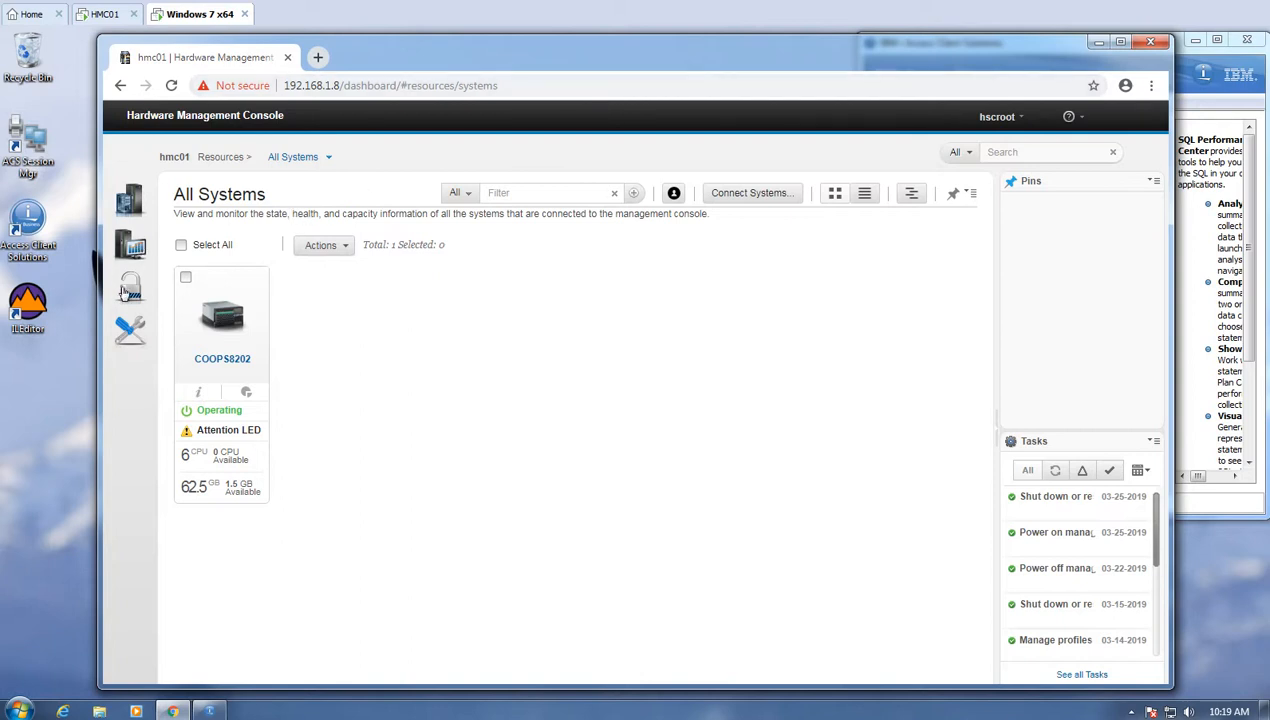
# - Bring up the Users and Security flyout from the lock icon on the dashboard
pyautogui.moveTo(125, 291)
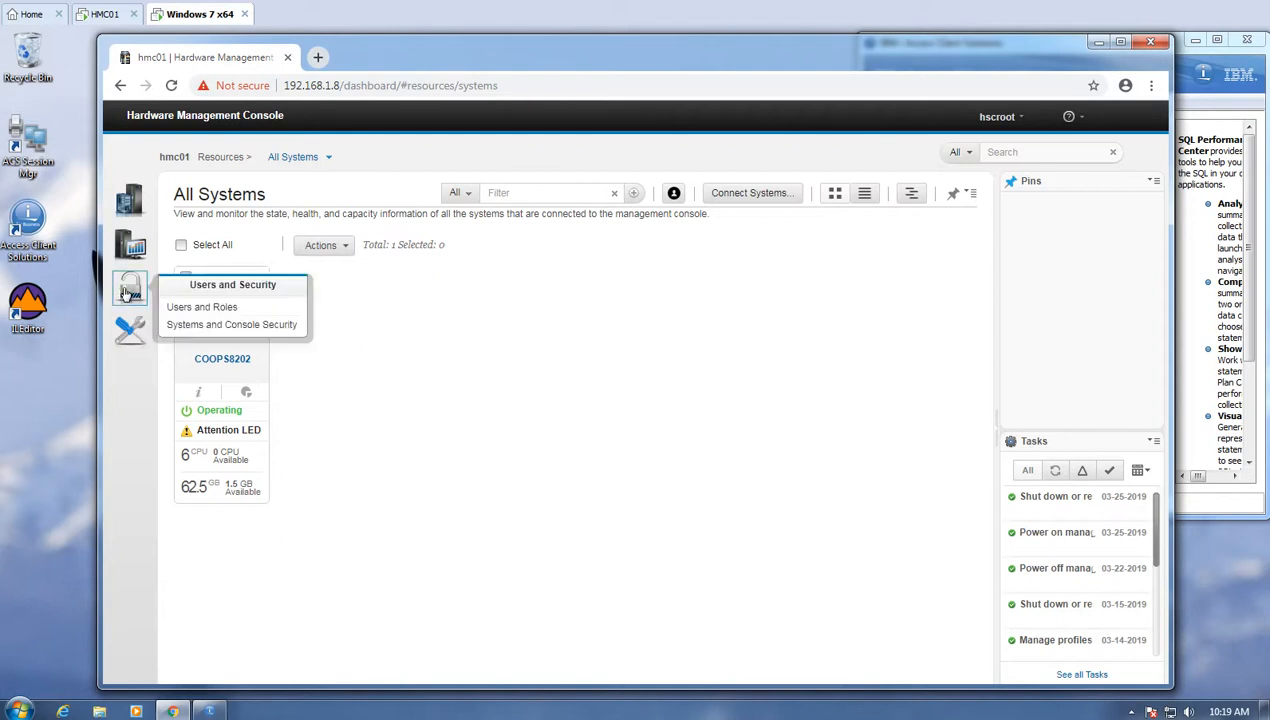
# - Open Manage Users and Tasks from Users and Roles to list sessions and running tasks
pyautogui.click(220, 311)
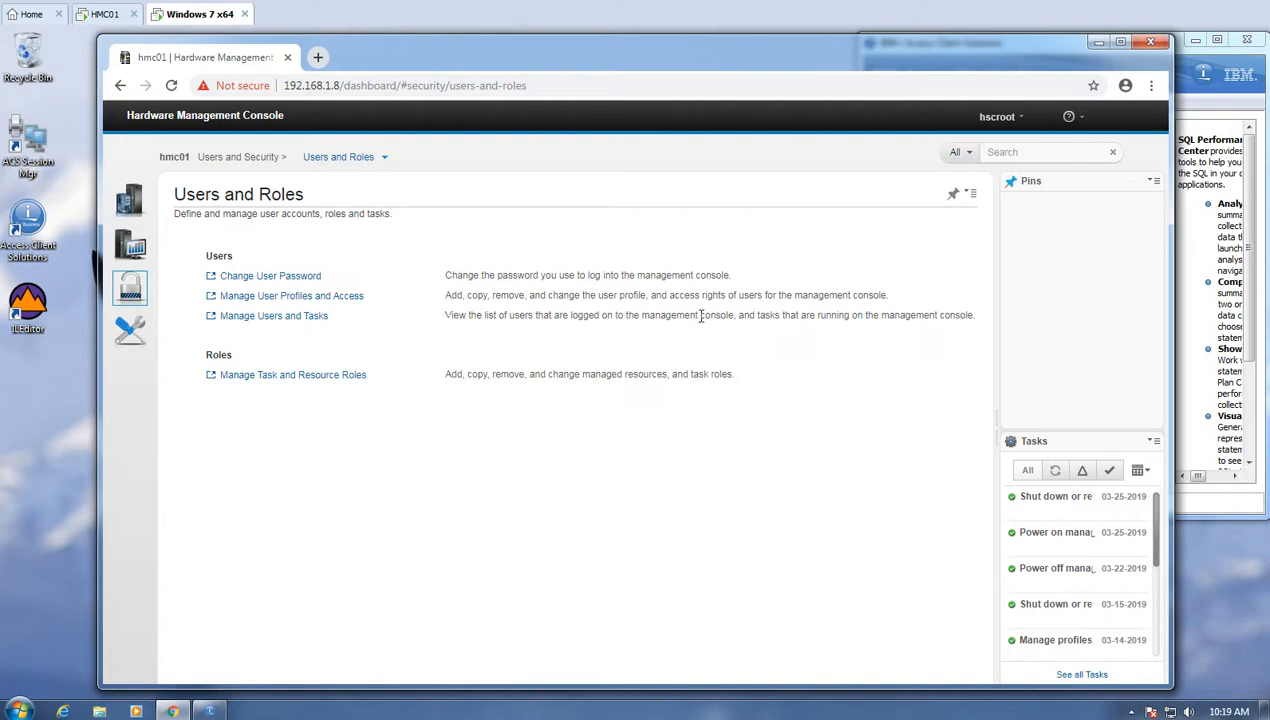
pyautogui.click(265, 318)
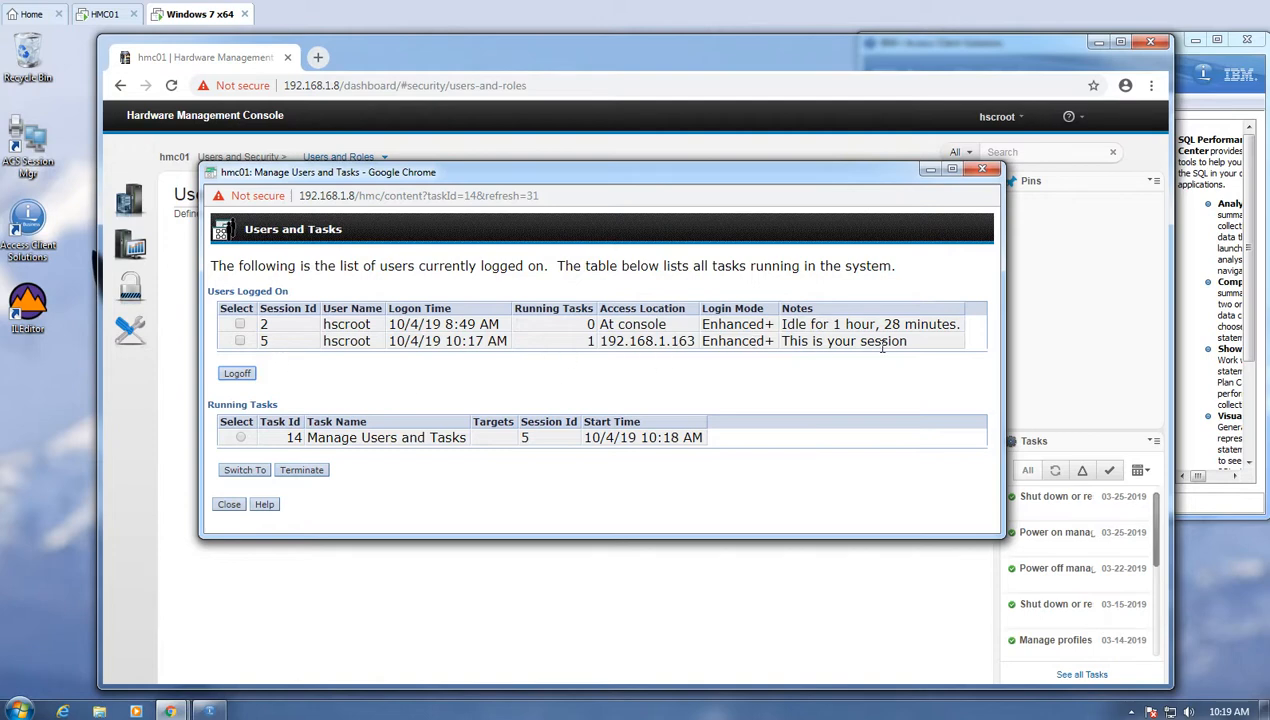
pyautogui.moveTo(907, 341); pyautogui.dragTo(778, 341)
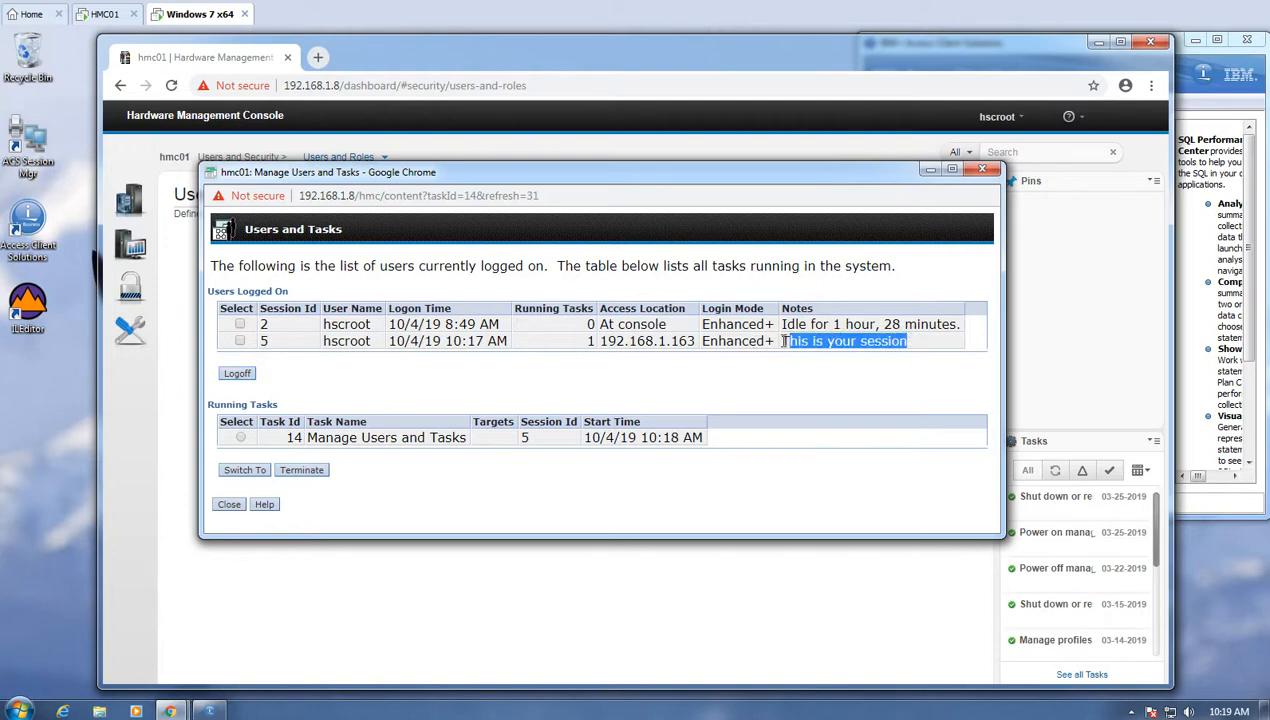
pyautogui.moveTo(318, 437); pyautogui.dragTo(458, 437)
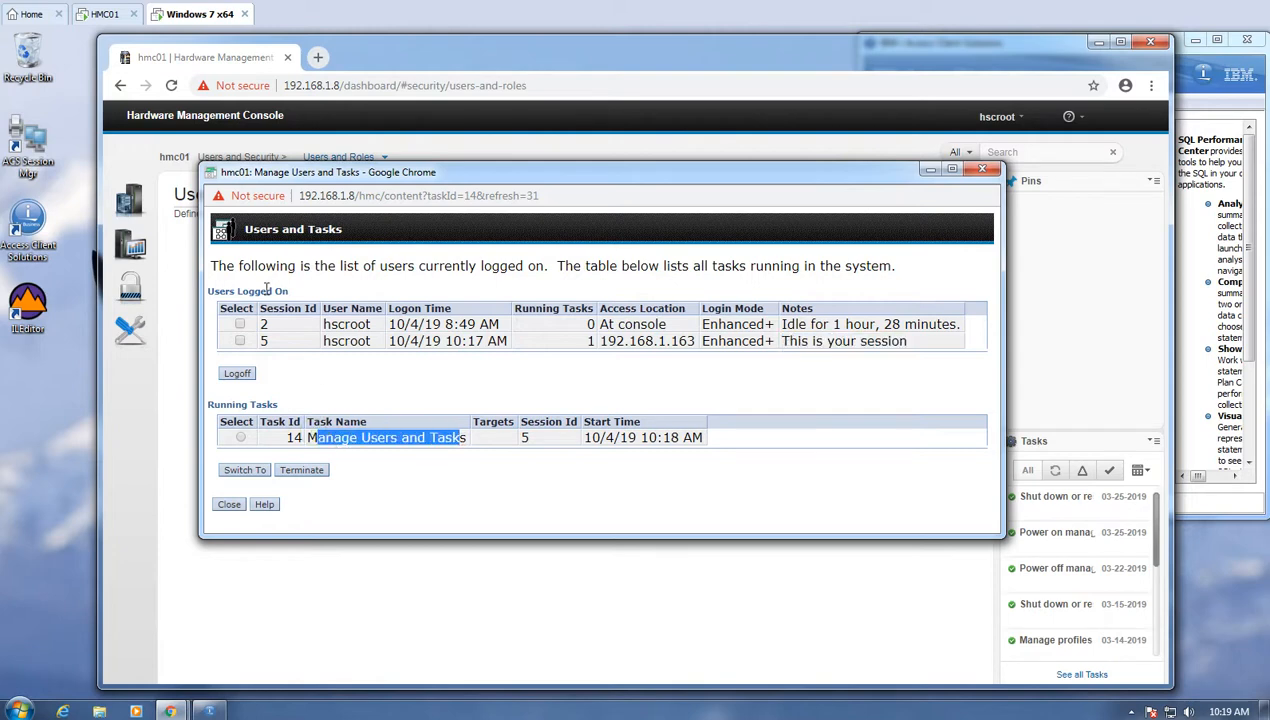
pyautogui.moveTo(219, 292); pyautogui.dragTo(264, 300)
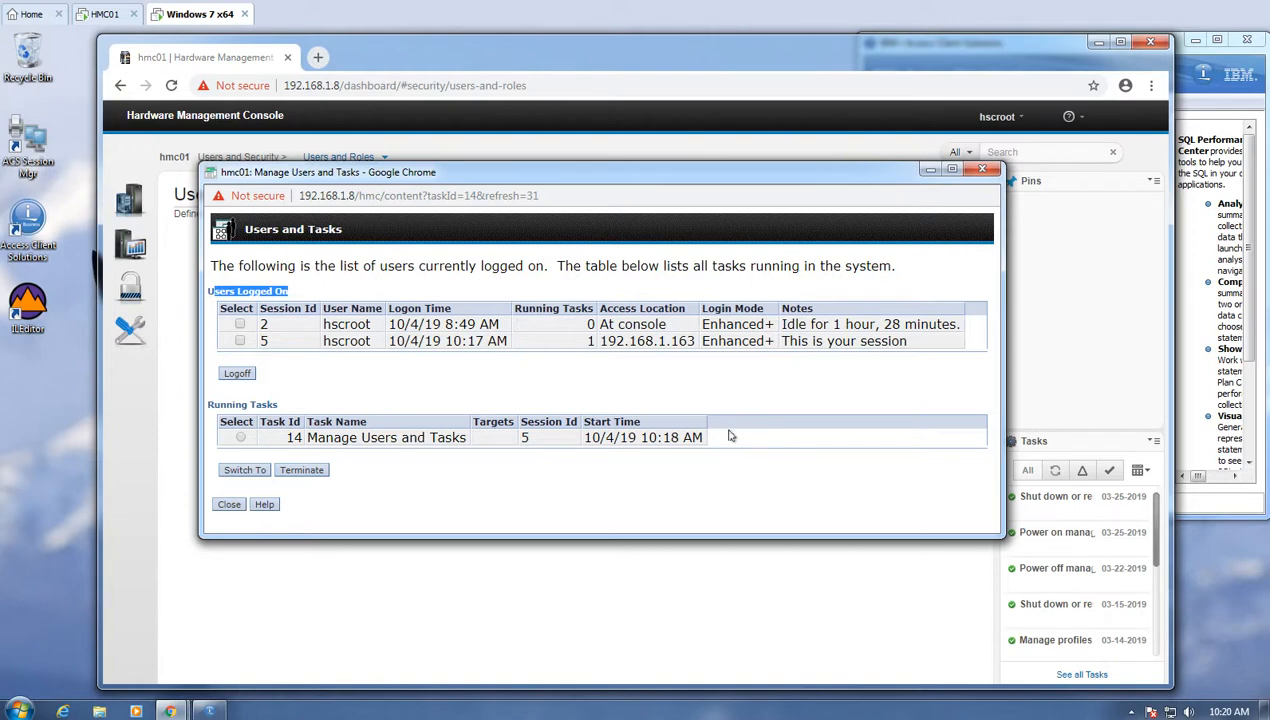
pyautogui.click(104, 15)
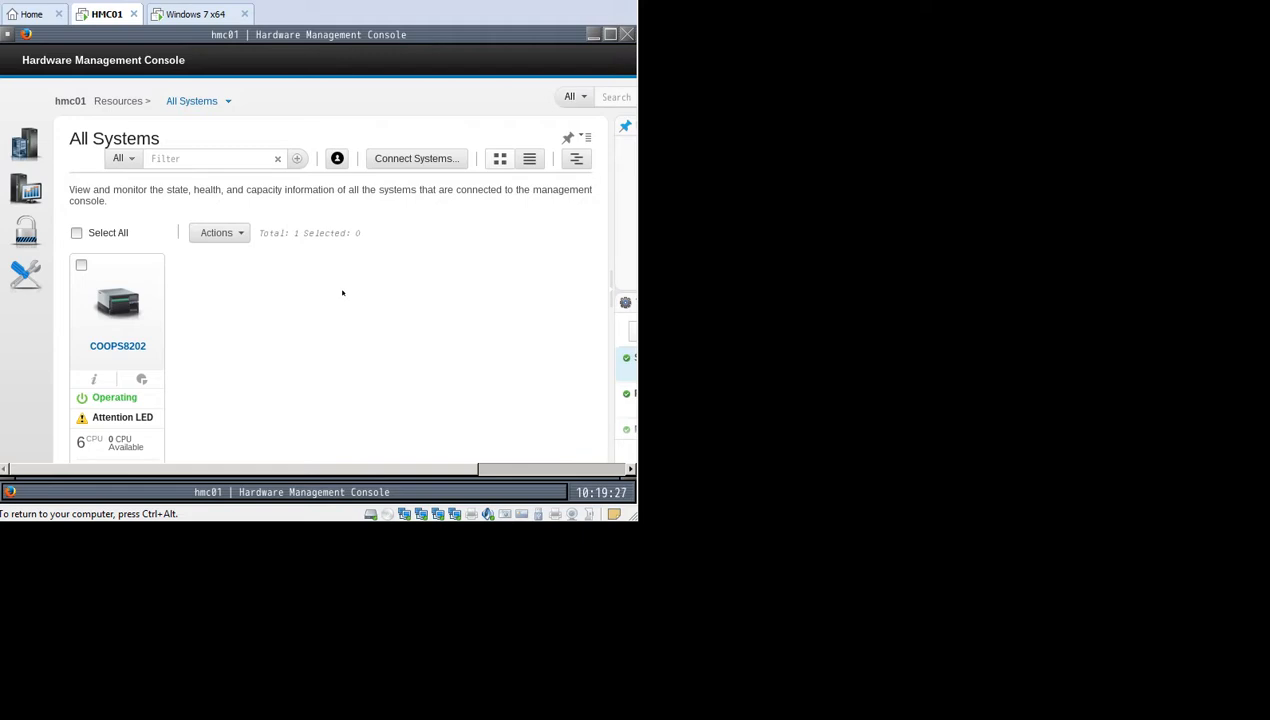
# - Switch back to the Windows 7 x64 virtual machine tab
pyautogui.click(176, 16)
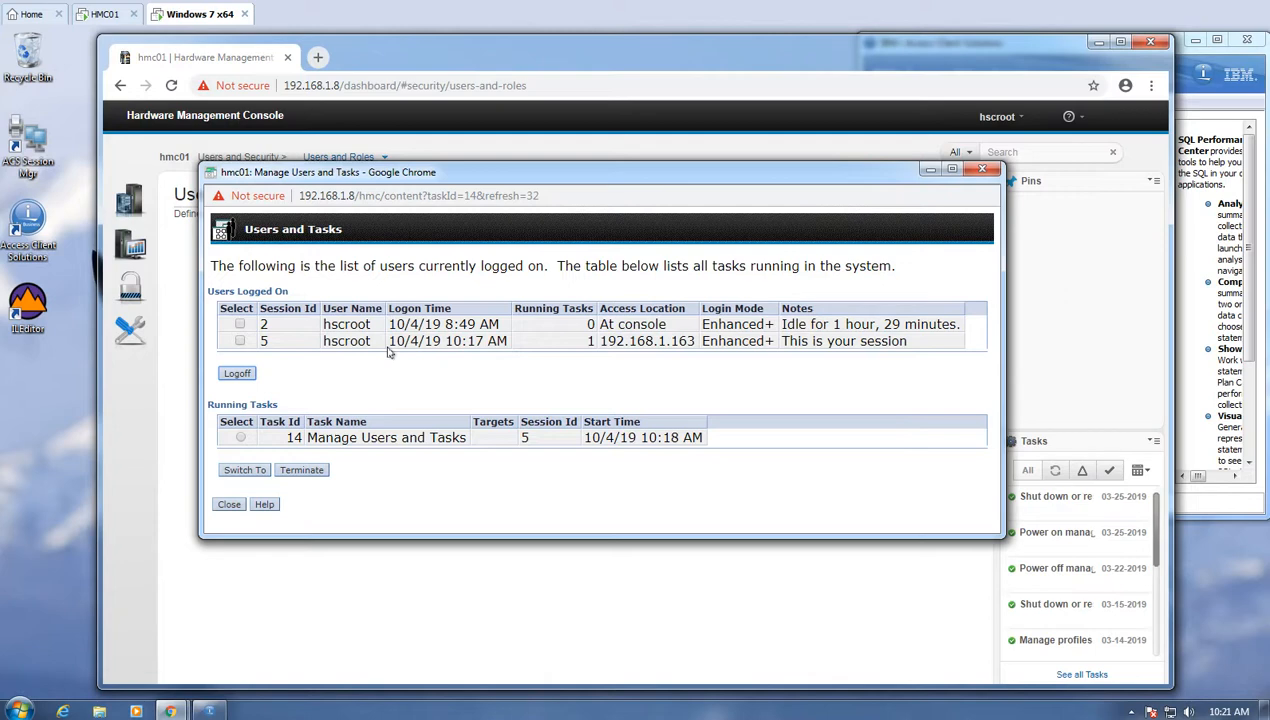
# - Close the users and tasks list and open Test Network Connectivity under HMC Management > Console Settings
pyautogui.click(229, 505)
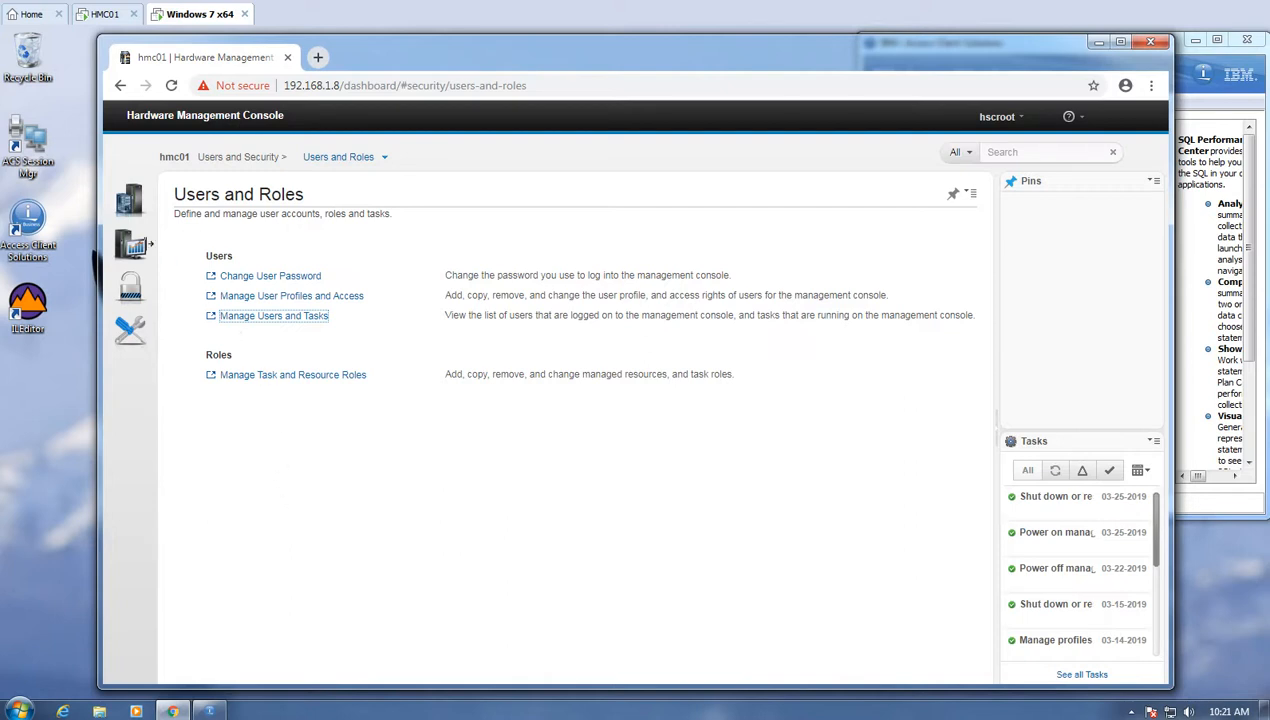
pyautogui.click(128, 255)
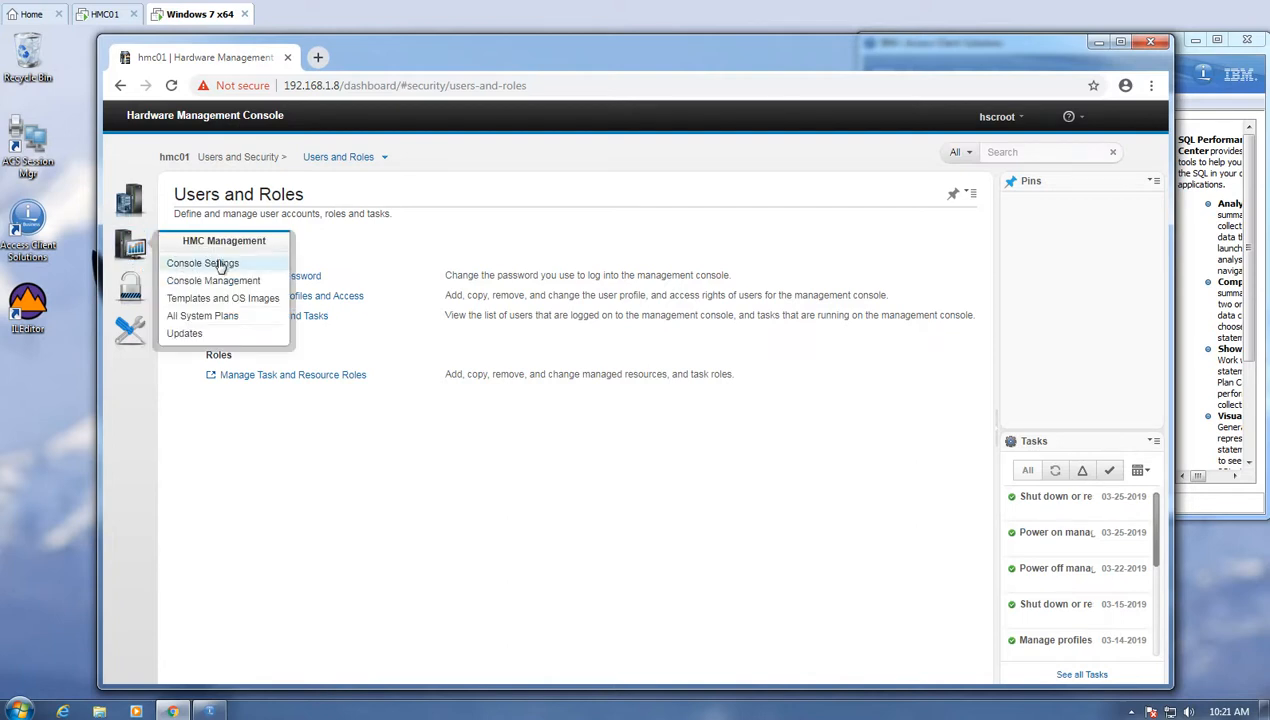
pyautogui.click(221, 265)
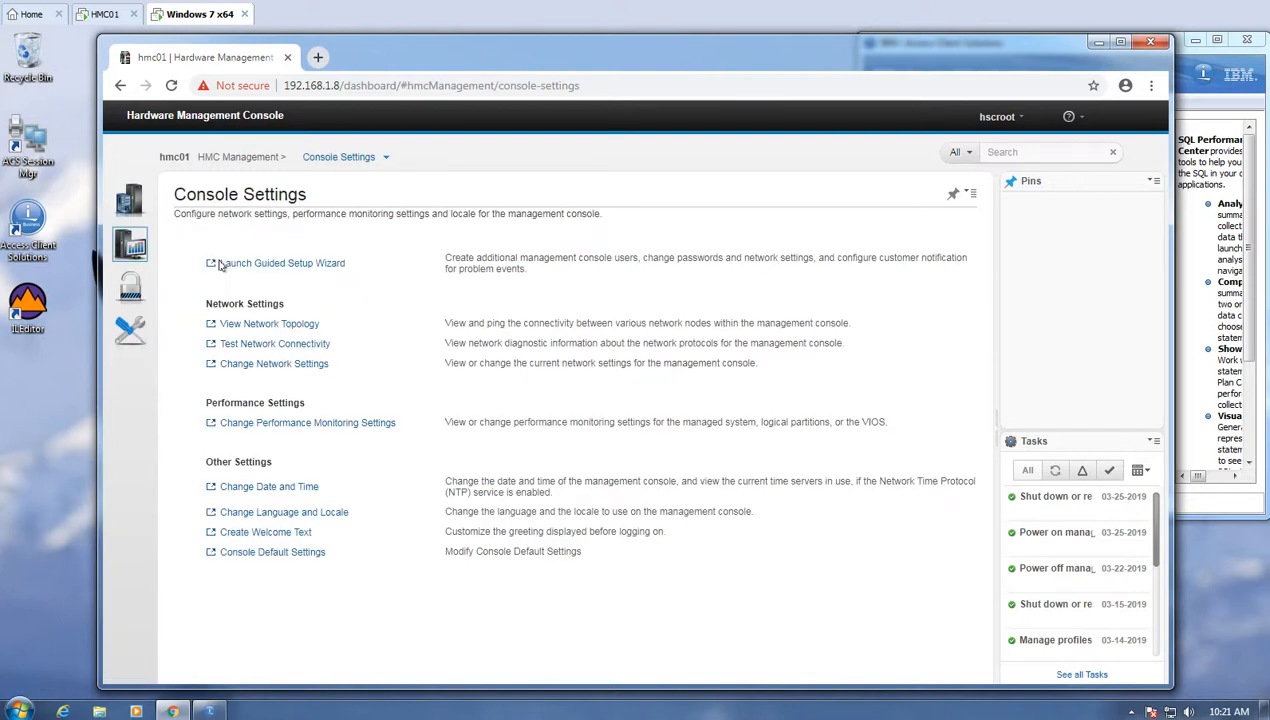
pyautogui.click(268, 345)
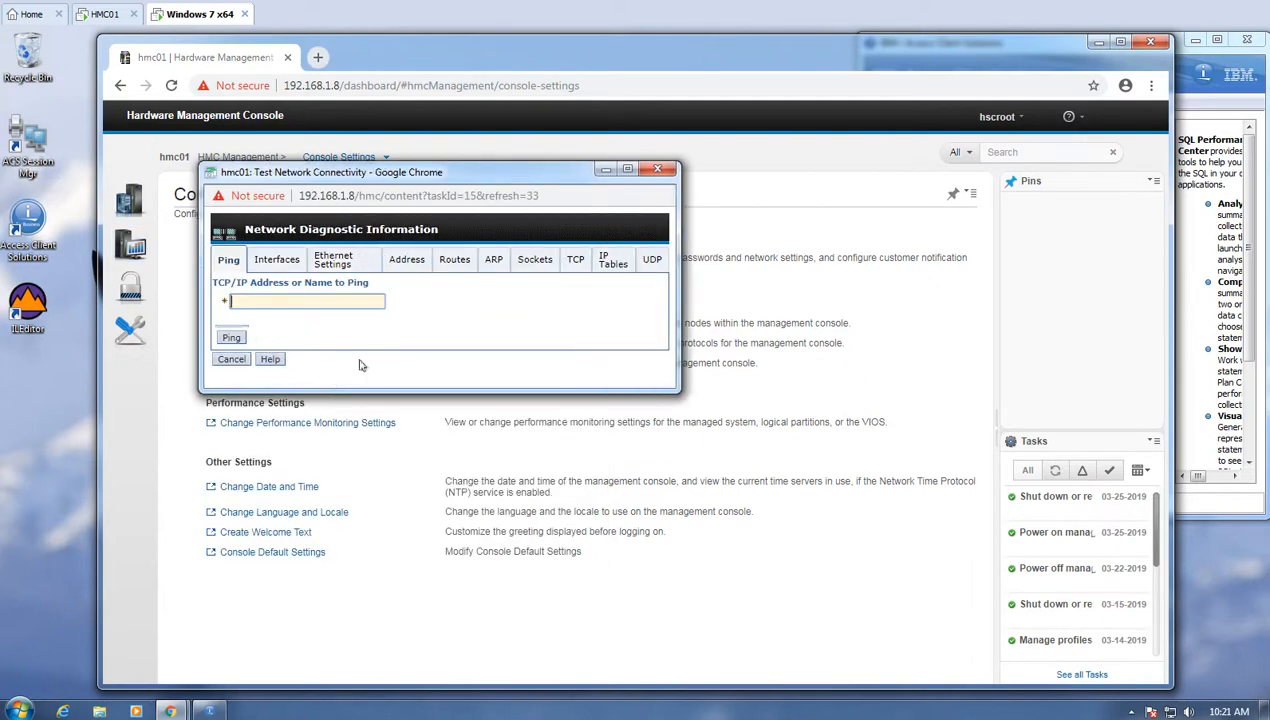
# - Search the TCP connections list for 2300 and confirm it finds 0 matches
pyautogui.click(575, 261)
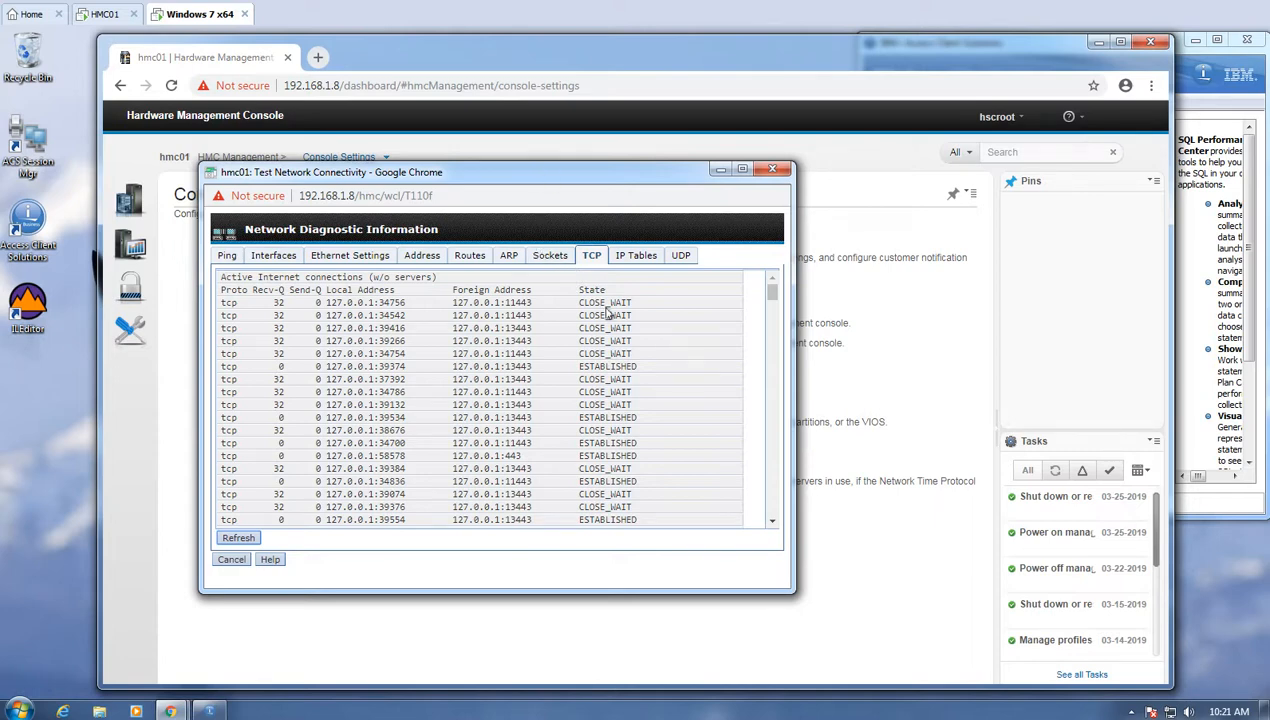
pyautogui.hotkey('ctrl', 'f')
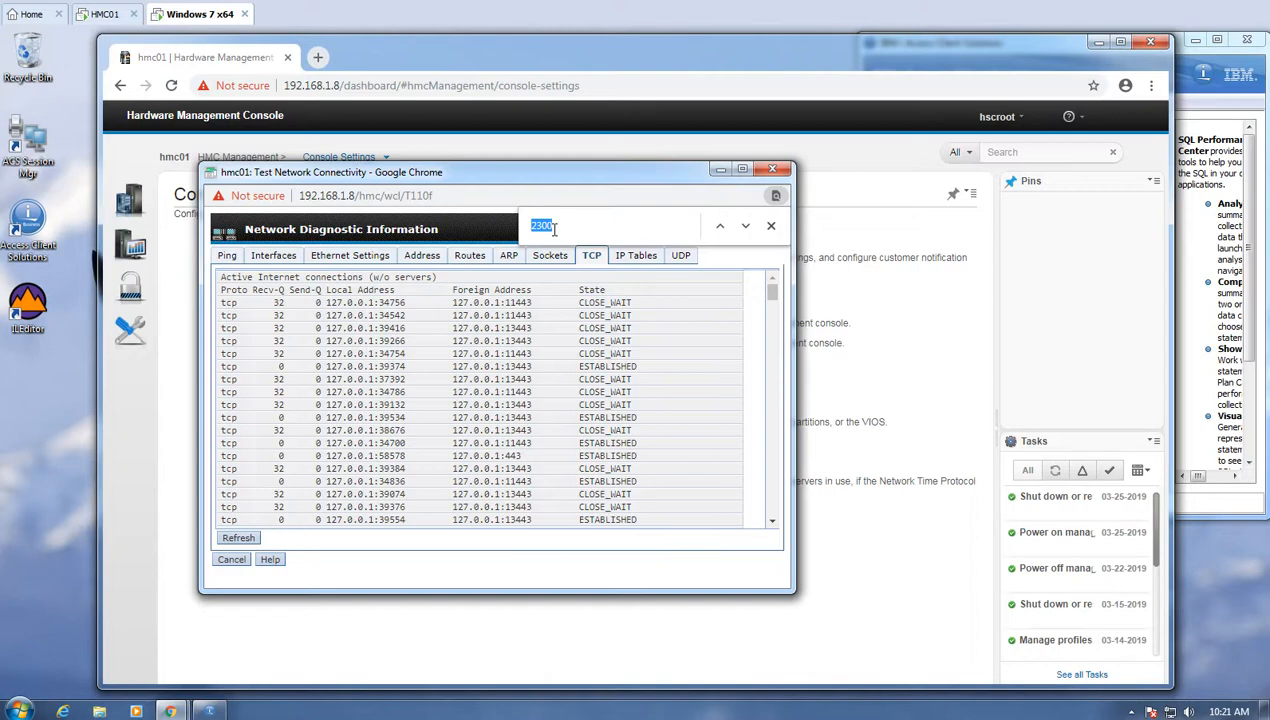
pyautogui.click(741, 231)
# - Launch a 5250 Console session to 192.168.1.8 from Access Client Solutions
pyautogui.click(1190, 60)
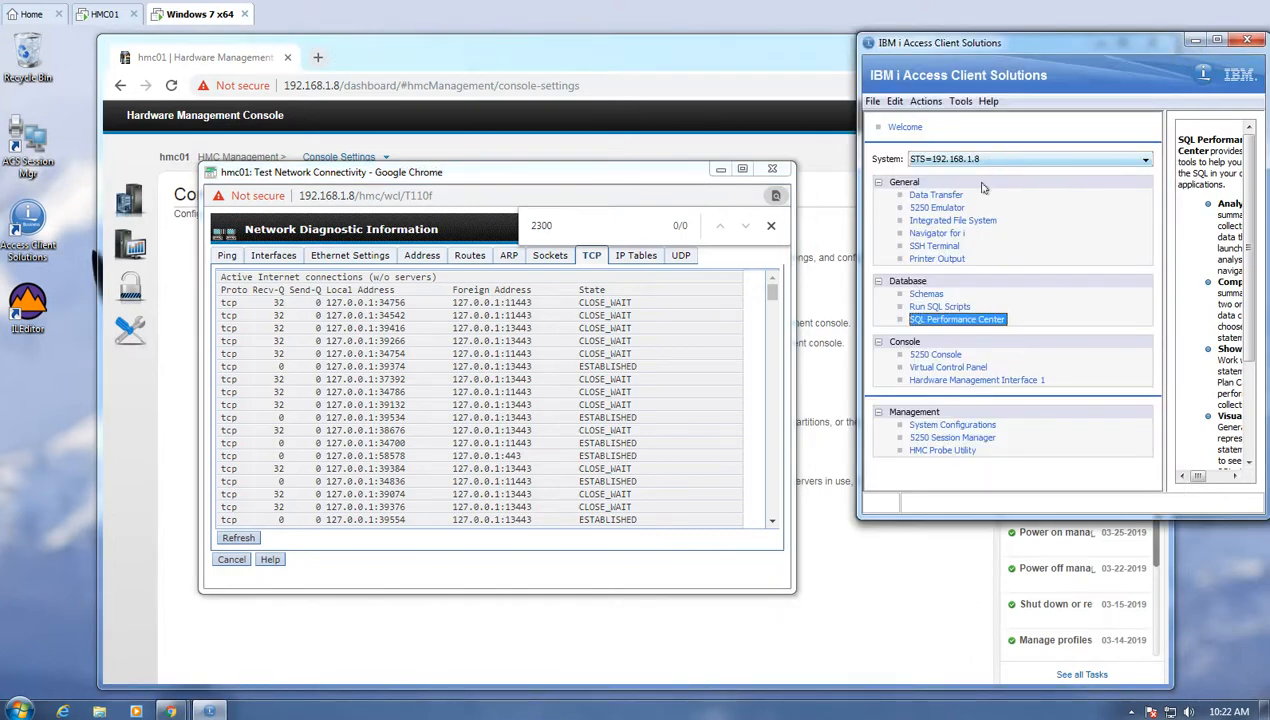
pyautogui.click(945, 355)
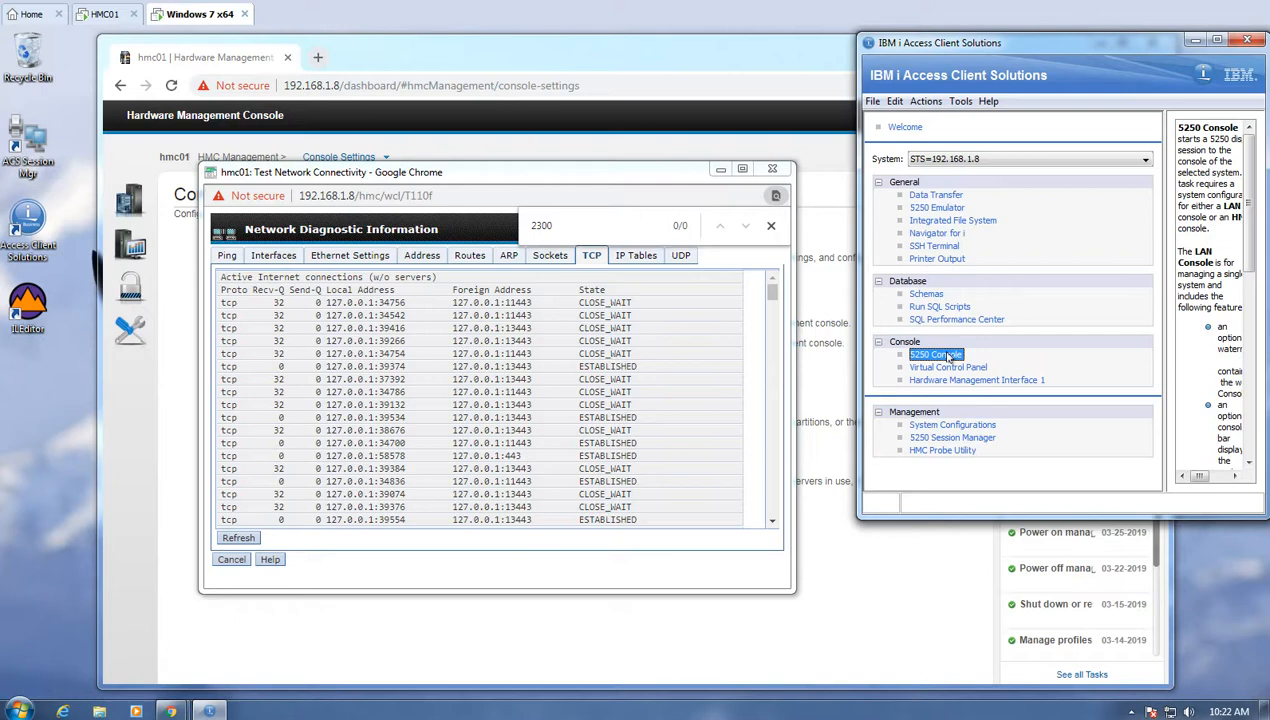
pyautogui.doubleClick(948, 357)
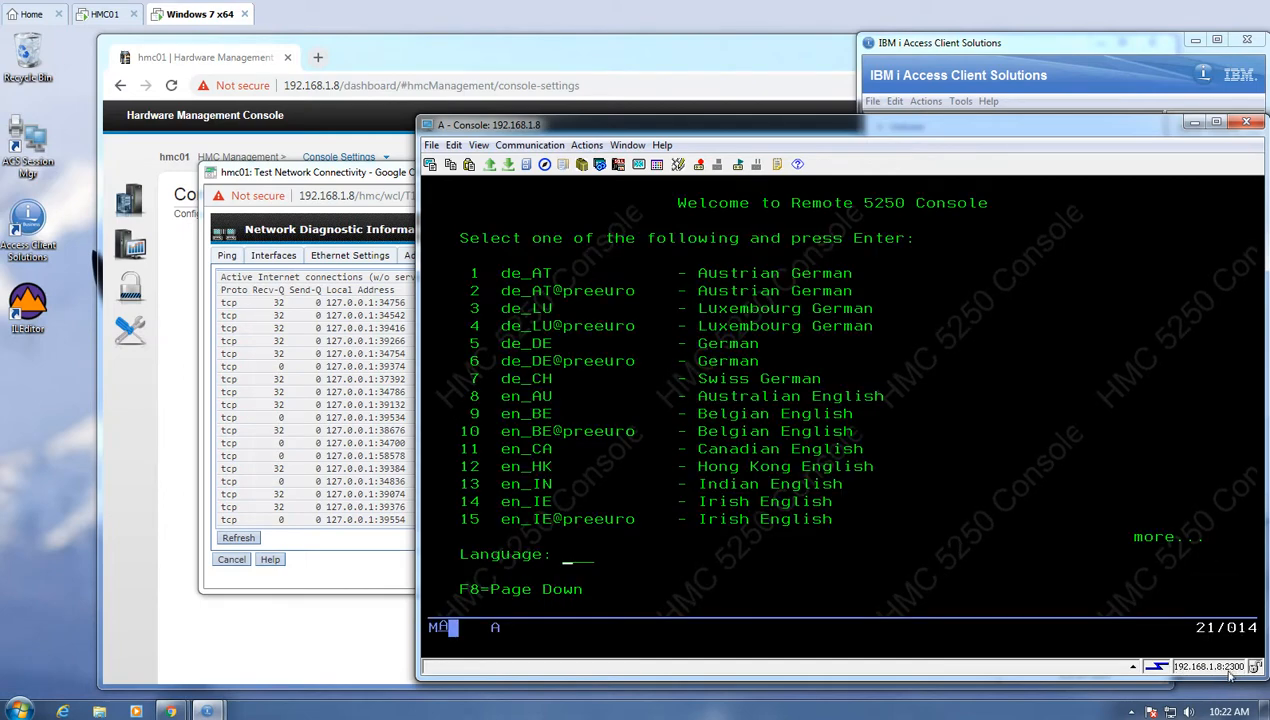
pyautogui.click(390, 176)
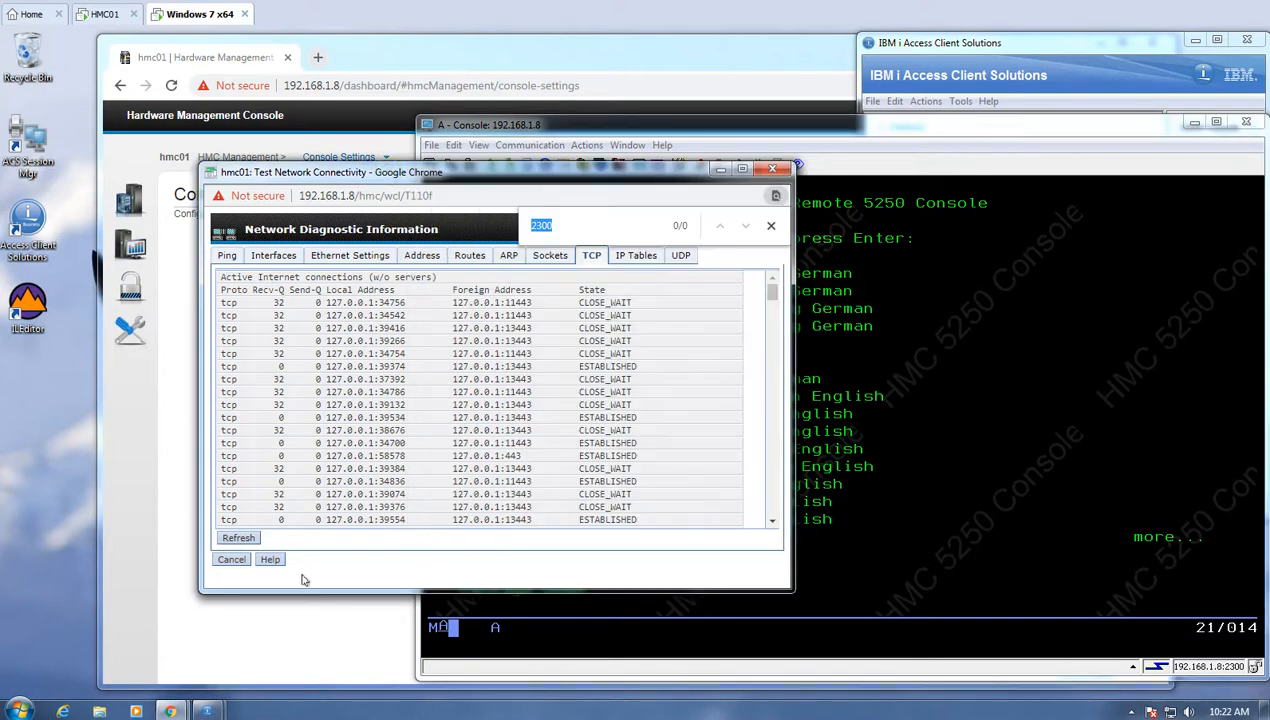
pyautogui.click(240, 537)
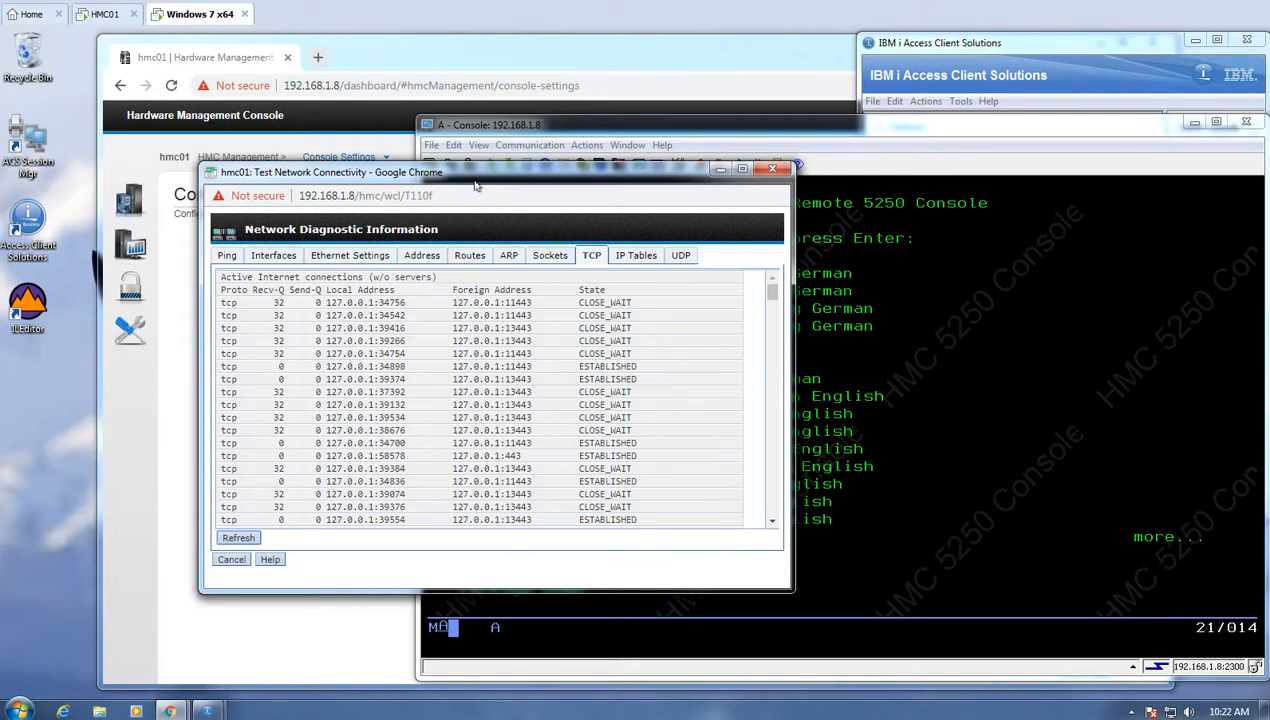
pyautogui.hotkey('ctrl', 'f')
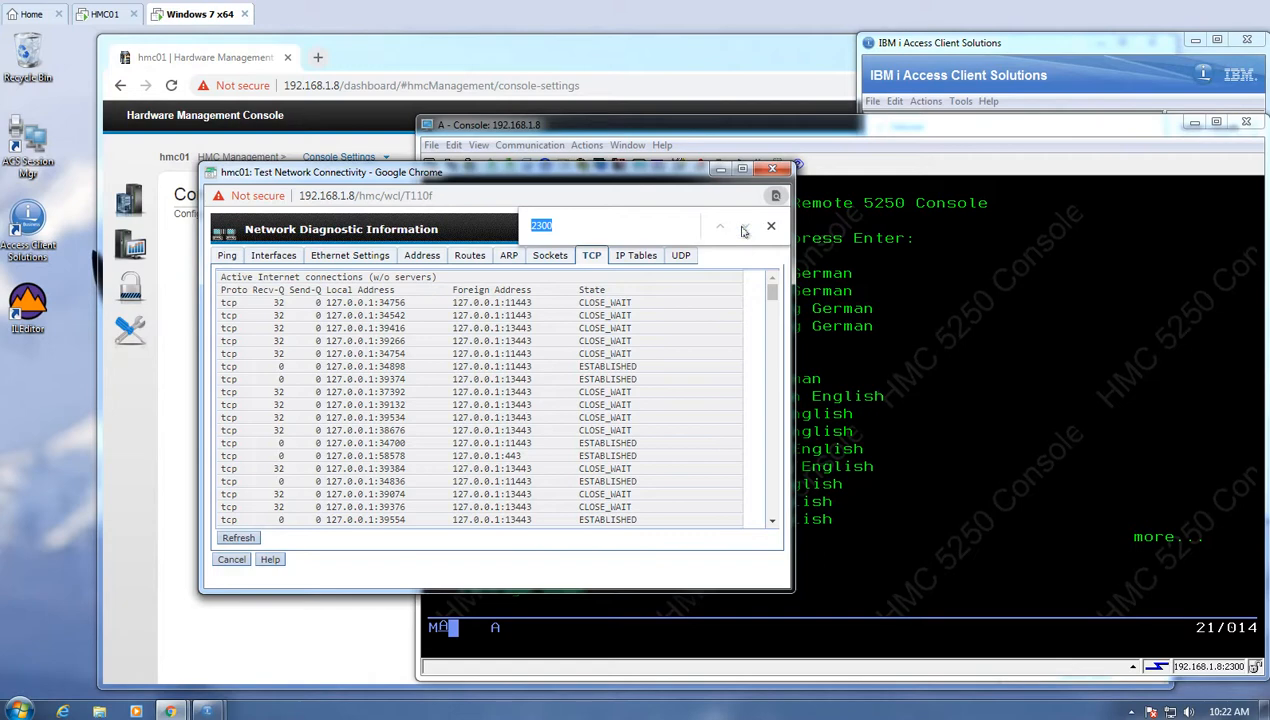
pyautogui.click(238, 538)
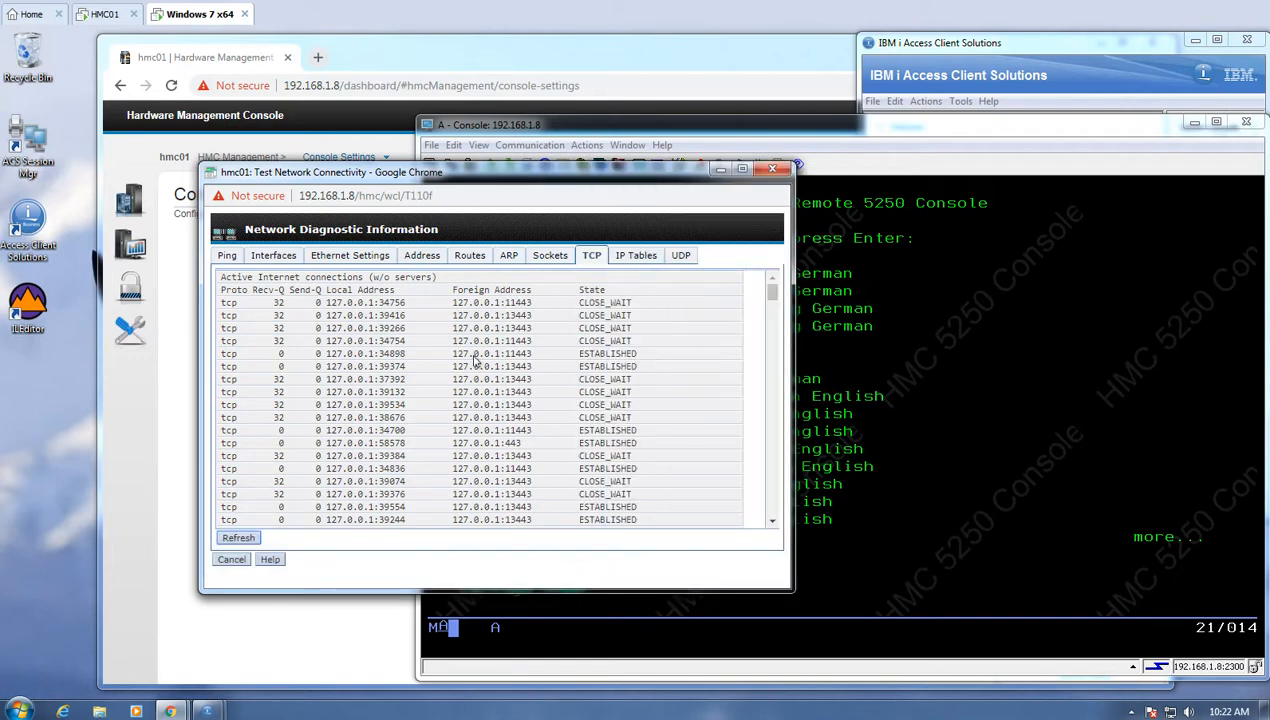
pyautogui.hotkey('ctrl', 'f')
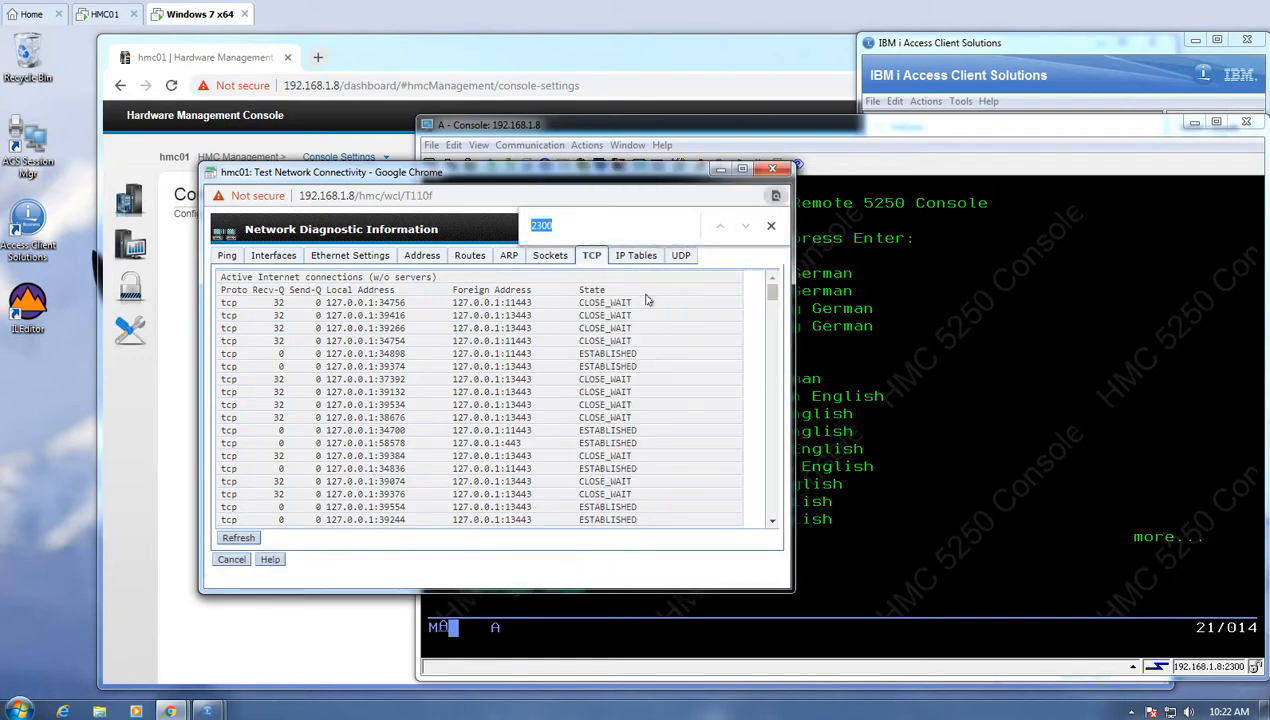
pyautogui.click(570, 232)
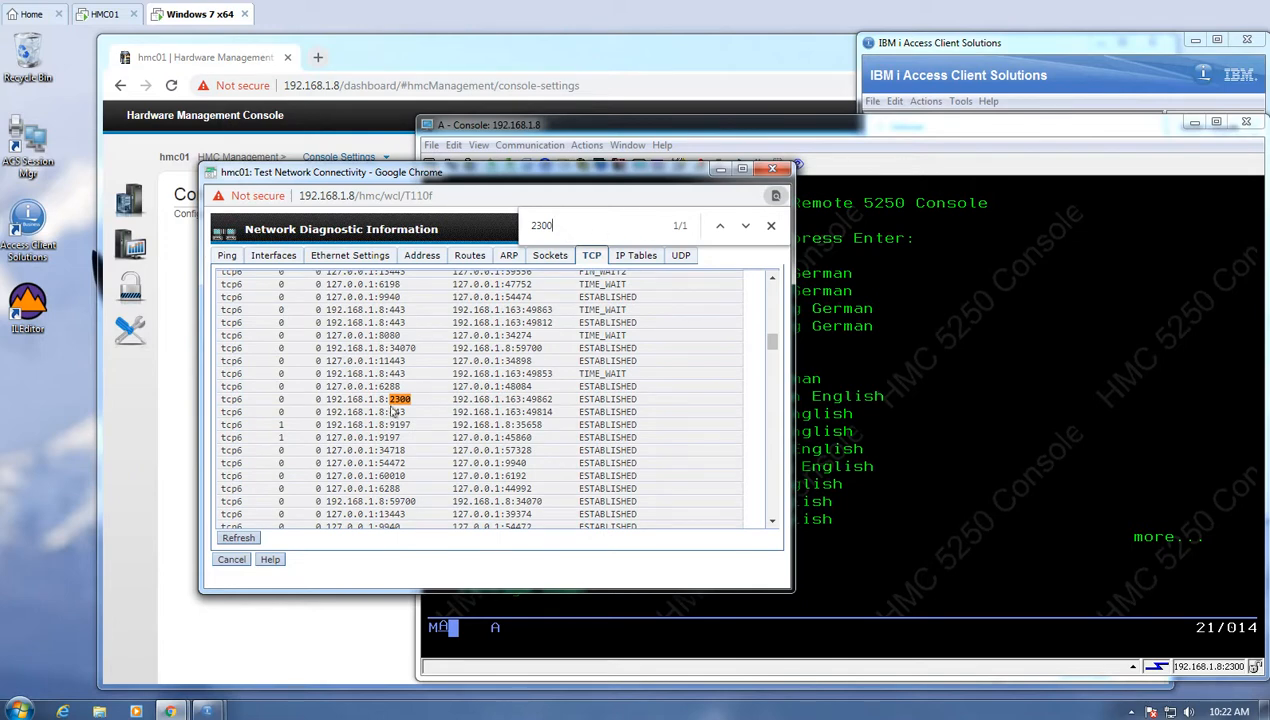
pyautogui.doubleClick(607, 401)
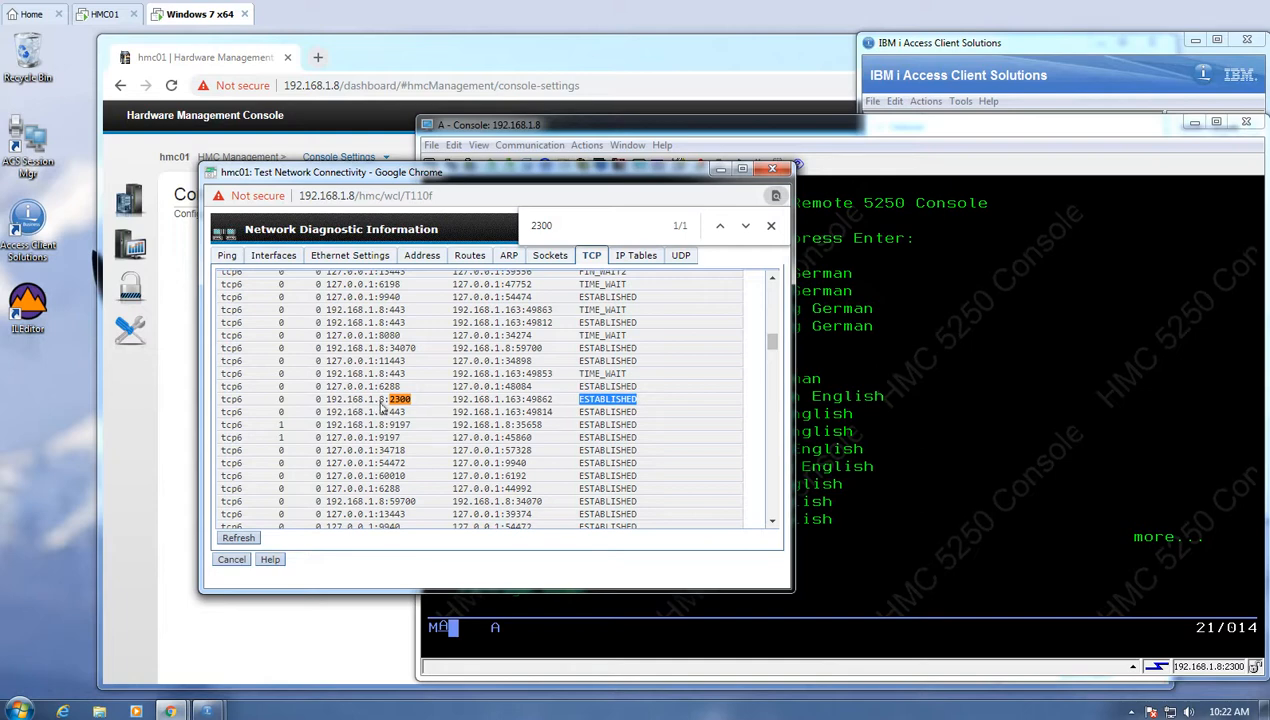
pyautogui.moveTo(455, 398); pyautogui.dragTo(522, 400)
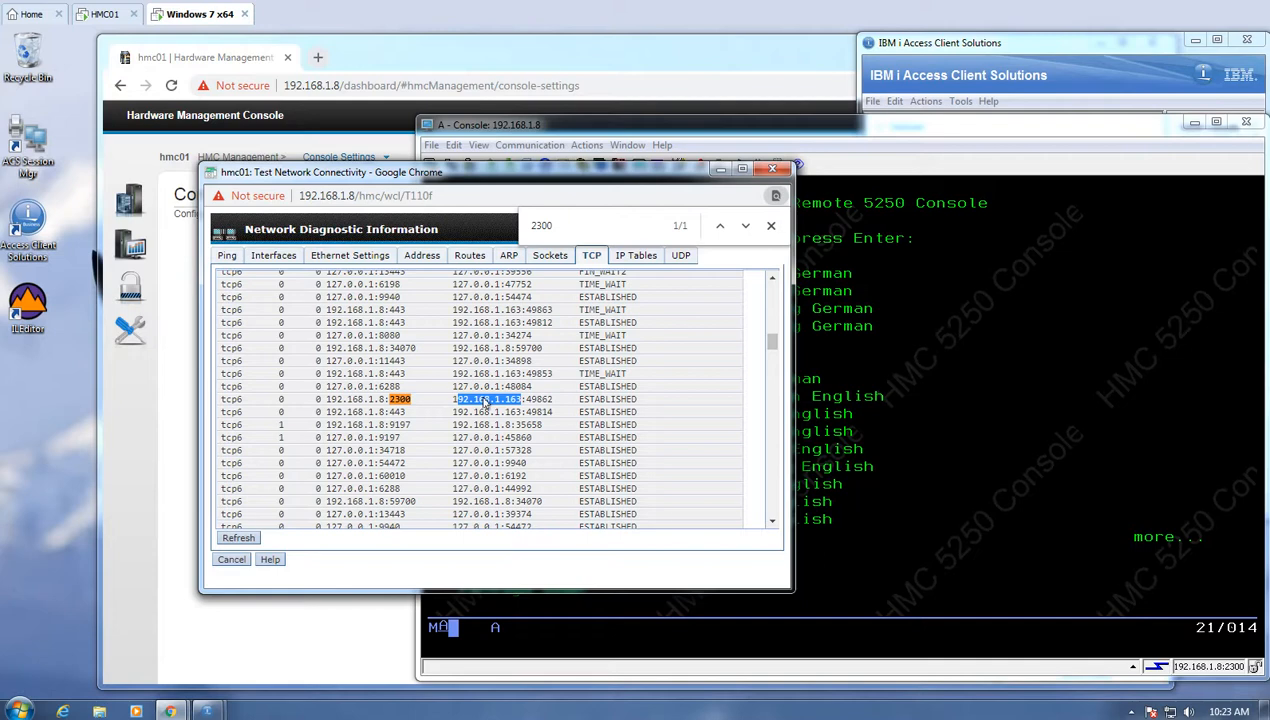
pyautogui.click(995, 131)
# - Choose language 21 and sign on with the HMC user name and password
pyautogui.write('21')
pyautogui.press('Return')
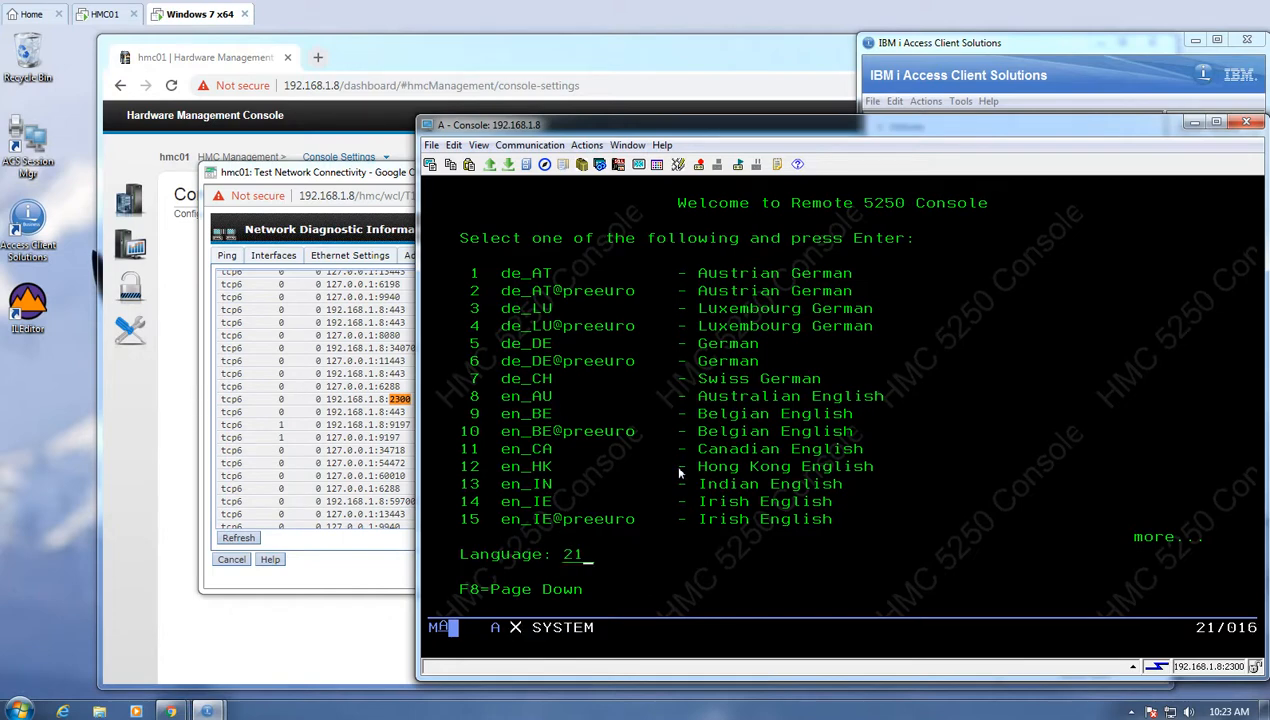
pyautogui.write('hscroot')
pyautogui.press('Tab')
pyautogui.write('abc123')
pyautogui.press('Return')
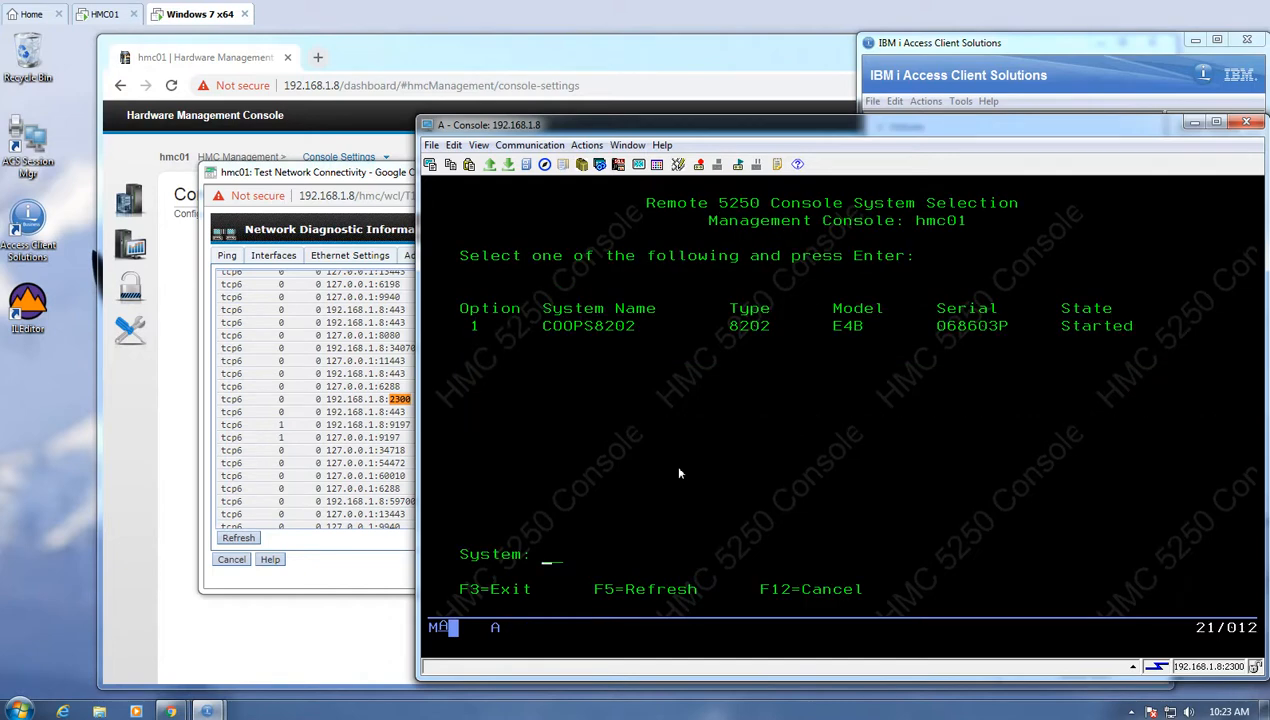
# - Select system 1, COOPS8202, to show its partition list, then return to the diagnostics window
pyautogui.write('1')
pyautogui.press('Return')
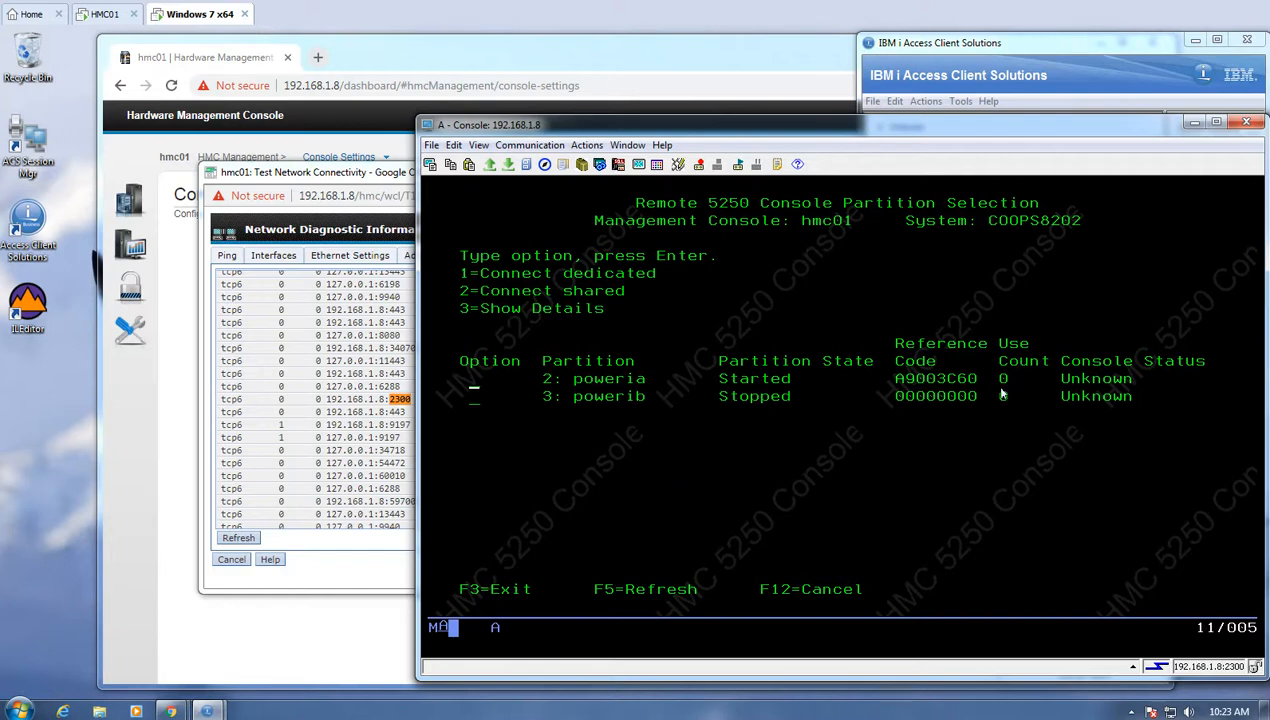
pyautogui.click(310, 174)
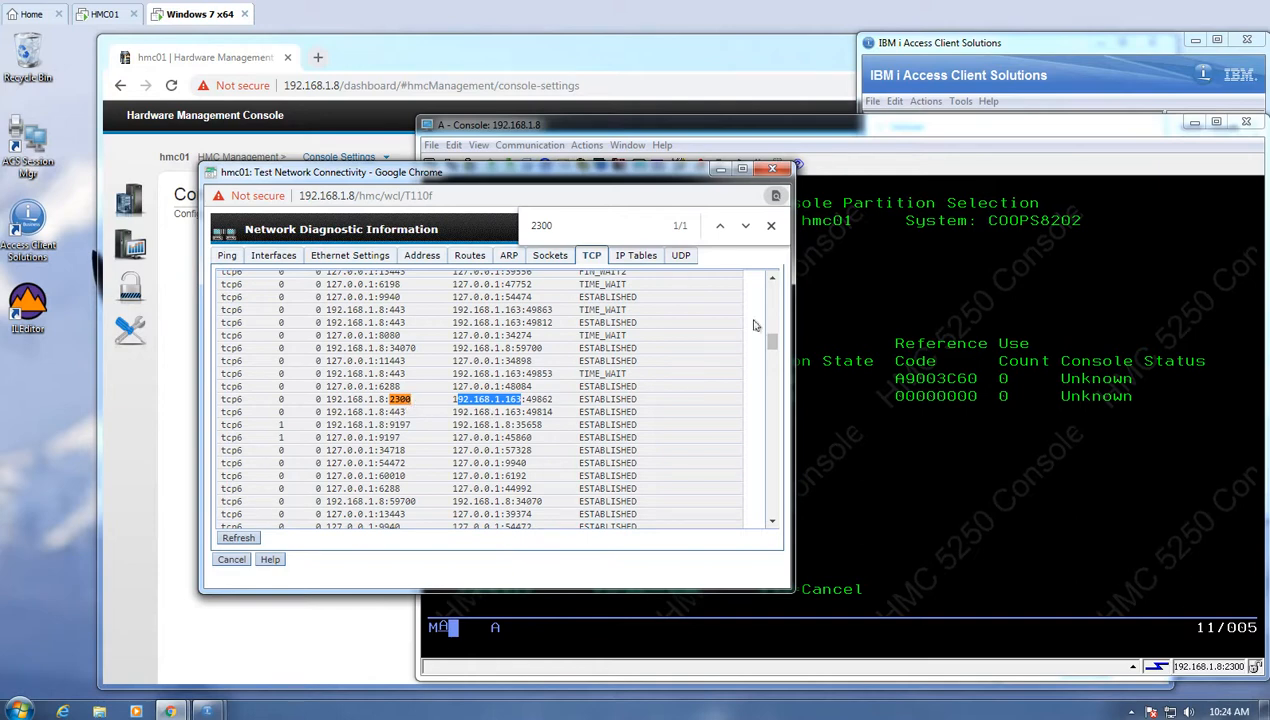
# - Mark the Use Count column for poweria and powerib to confirm both read 0
pyautogui.click(955, 130)
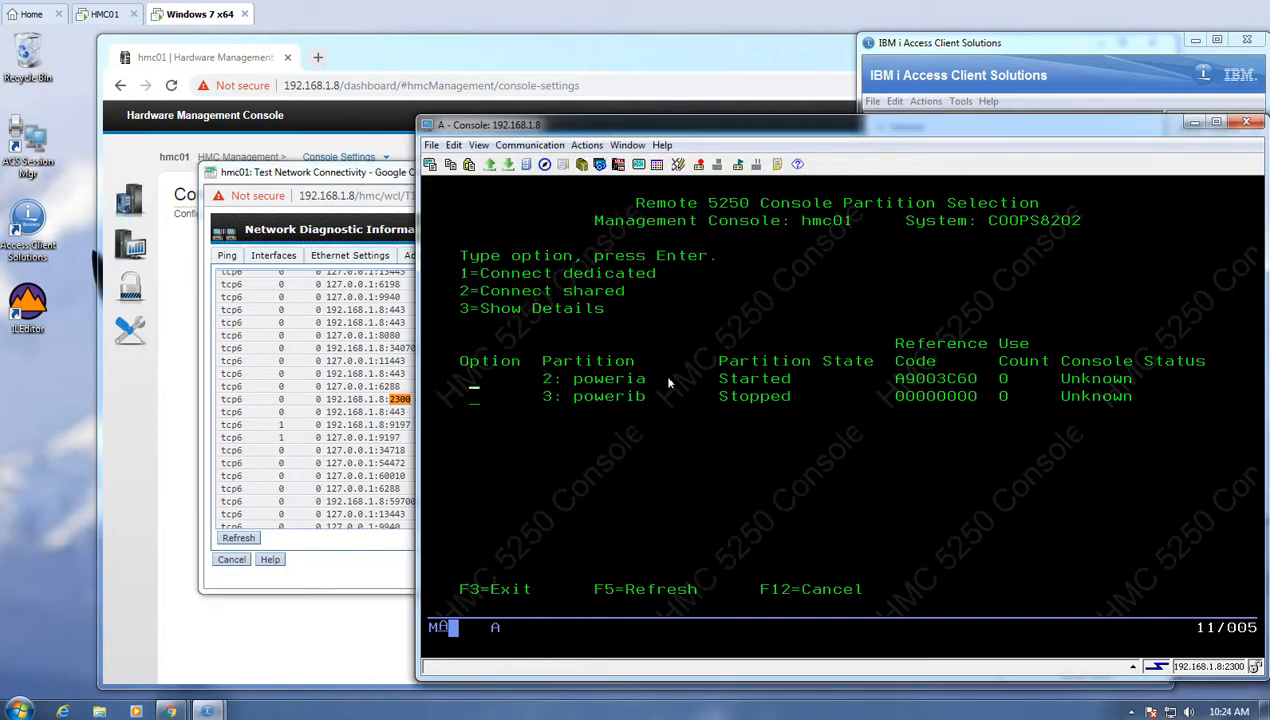
pyautogui.moveTo(996, 338); pyautogui.dragTo(1038, 418)
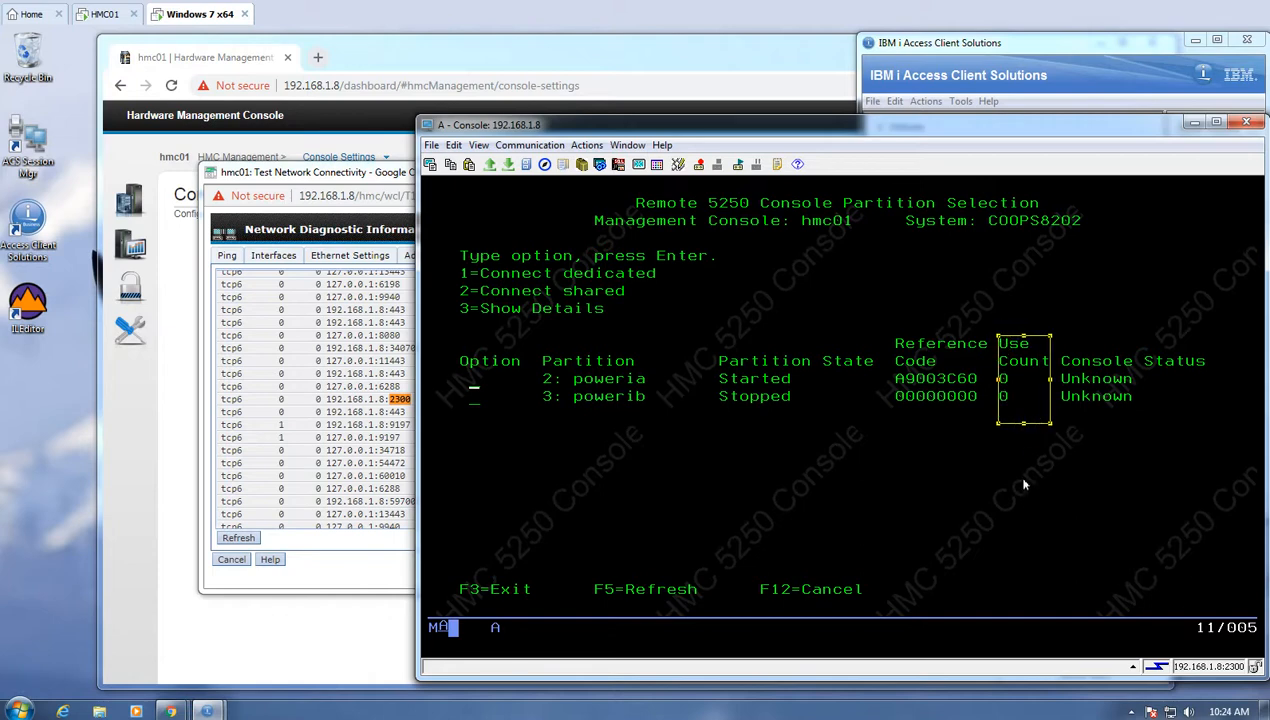
pyautogui.click(471, 386)
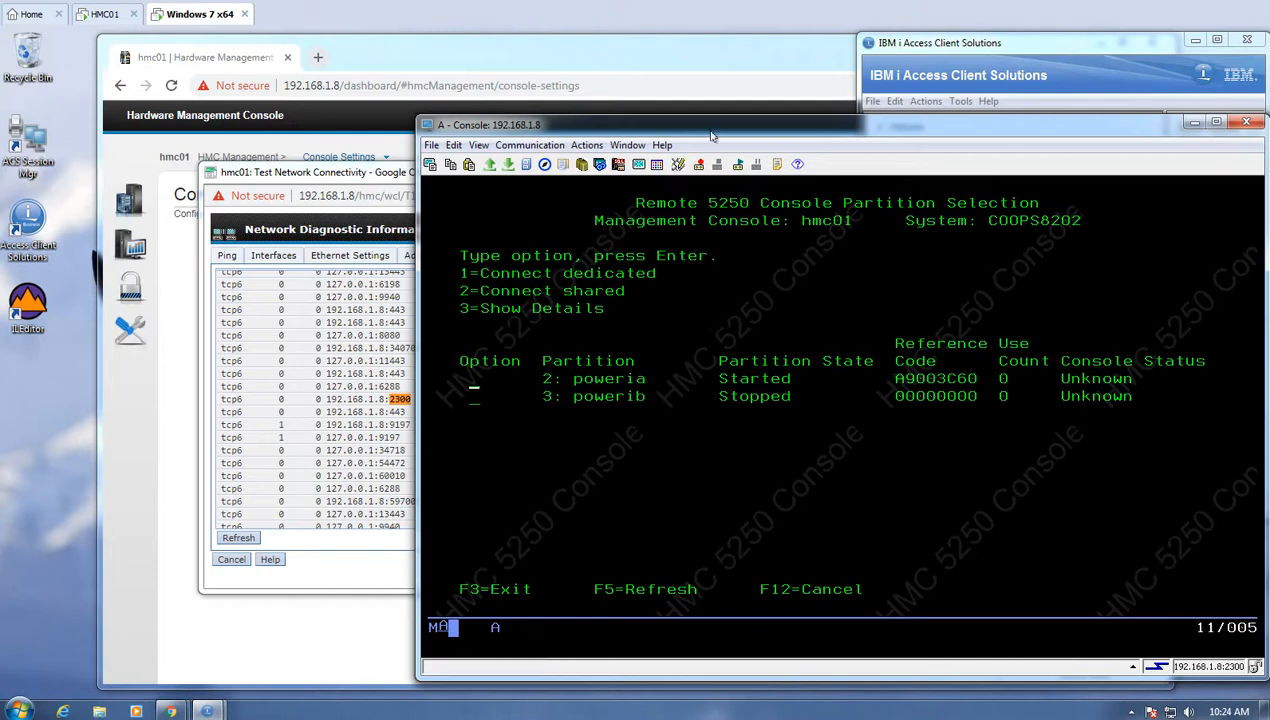
# - Leave the partition list, disconnect the 5250 session via Communication > Disconnect, and close it
pyautogui.press('F12')
pyautogui.press('F12')
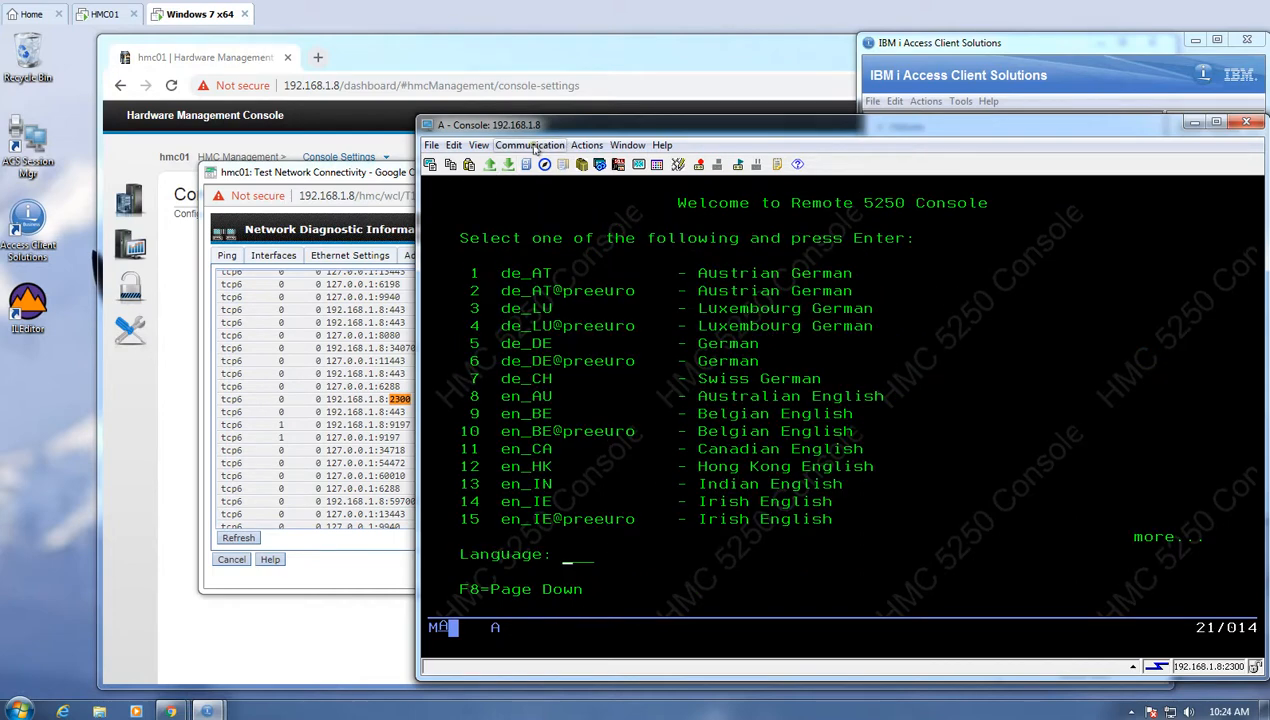
pyautogui.click(530, 145)
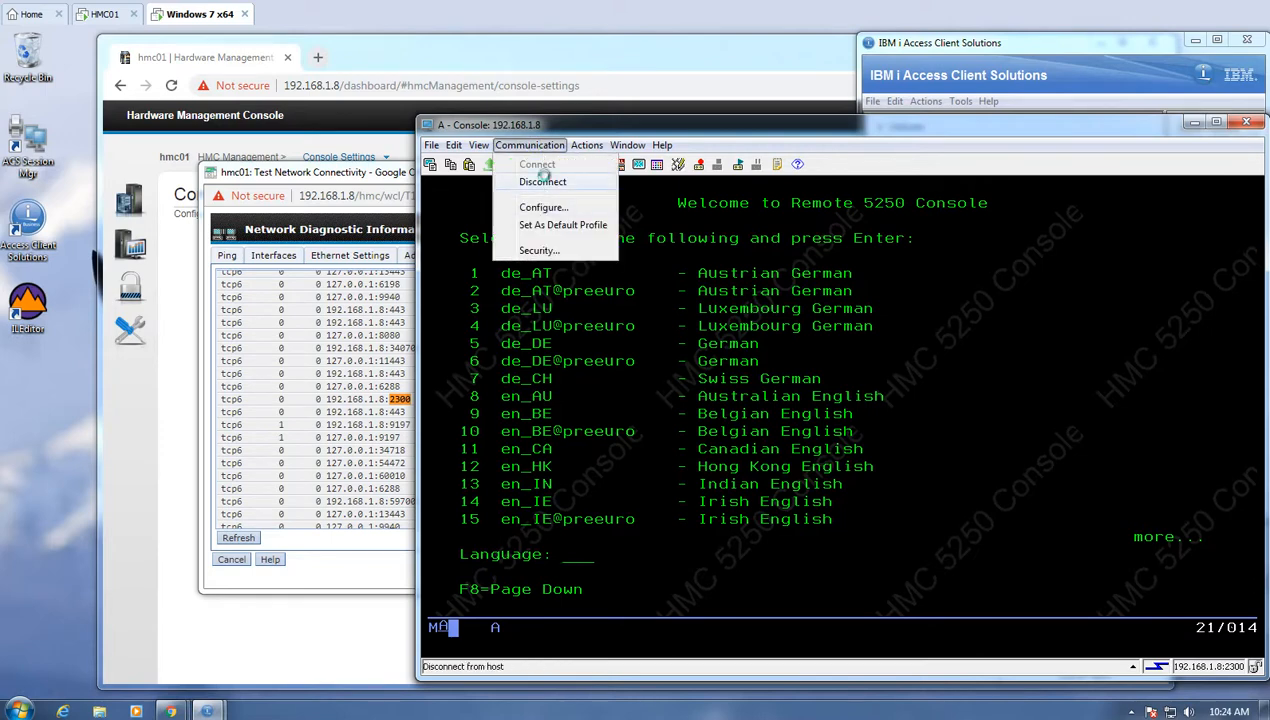
pyautogui.click(543, 179)
pyautogui.click(1246, 122)
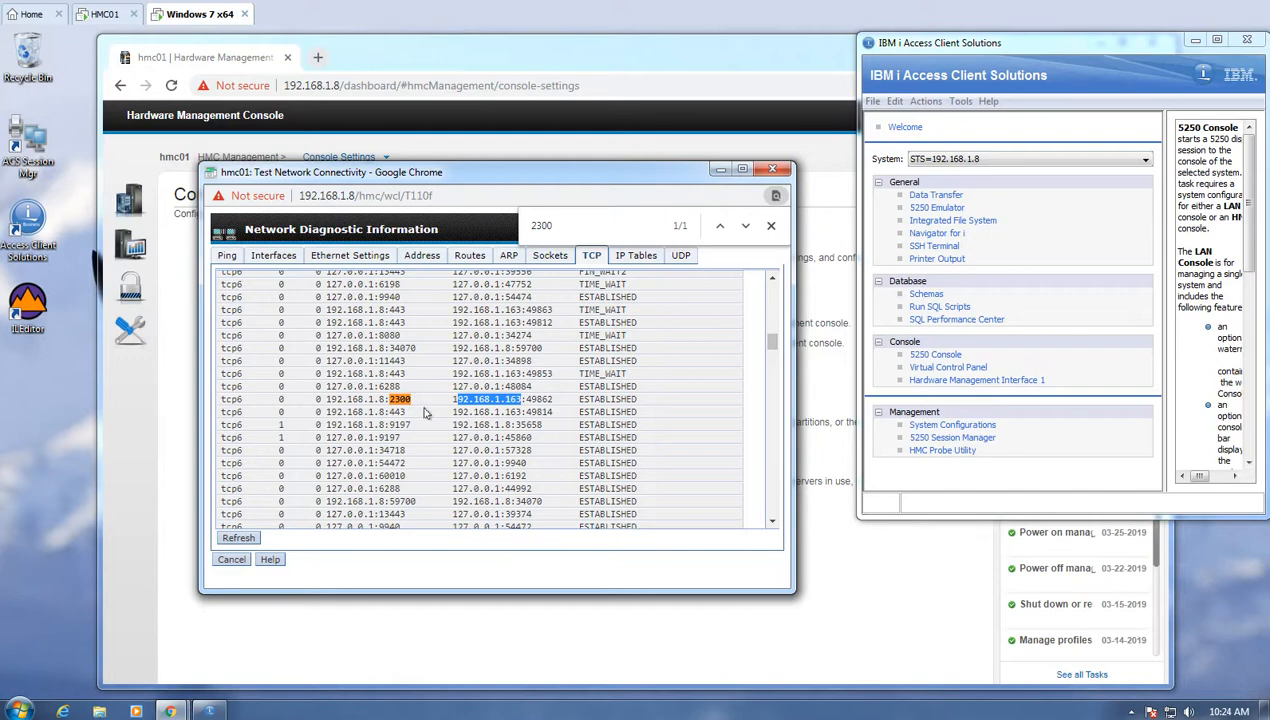
# - Refresh the TCP connection table and search it again for 2300
pyautogui.click(238, 537)
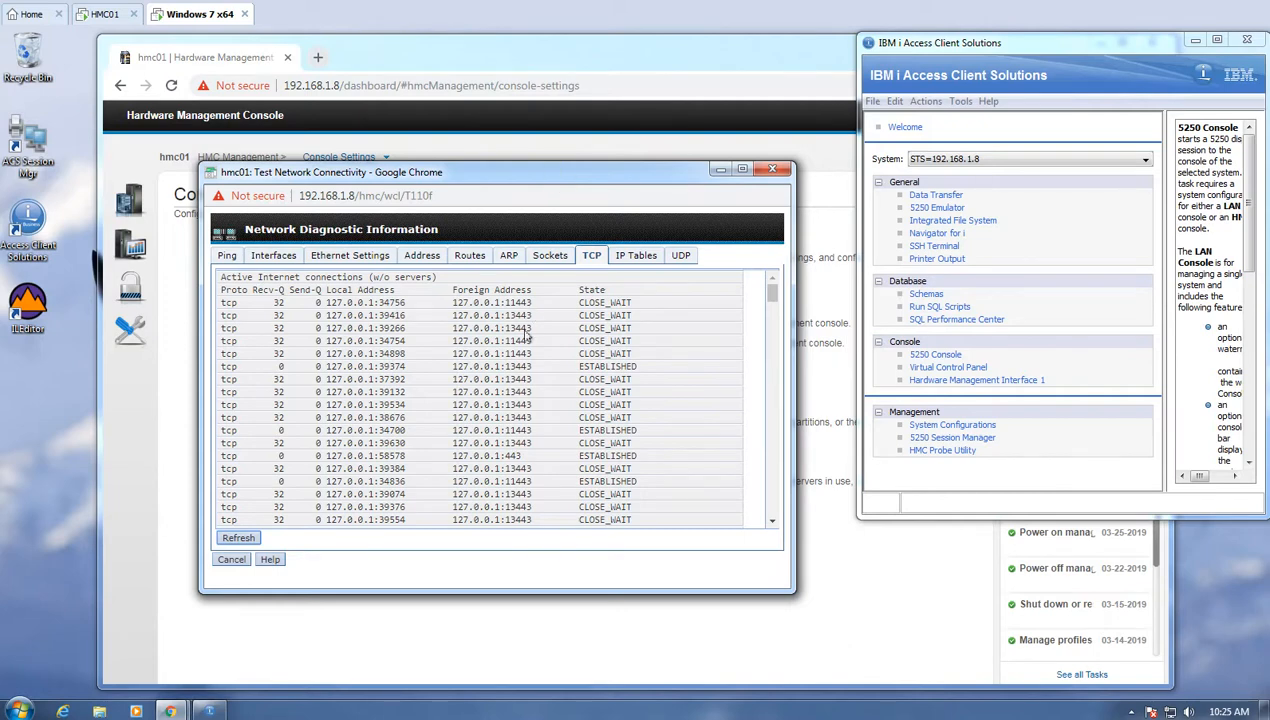
pyautogui.hotkey('ctrl', 'f')
pyautogui.write('2300')
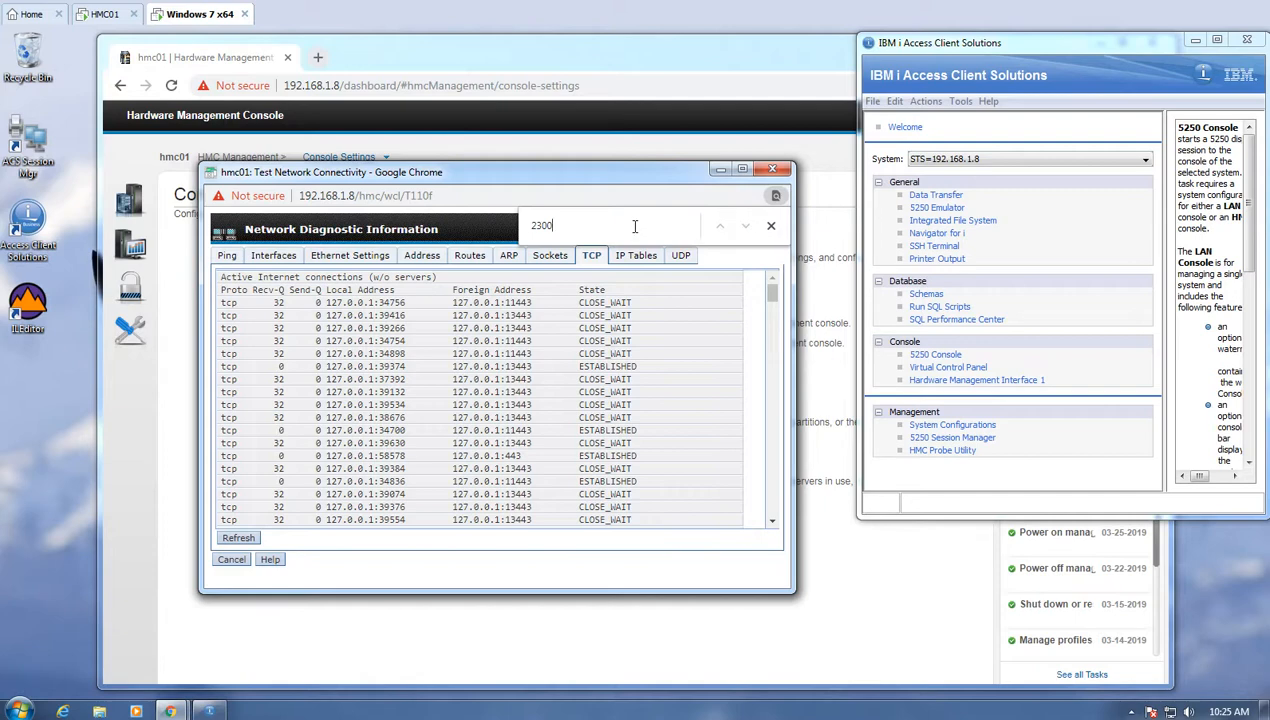
pyautogui.write('\\')
pyautogui.press('BackSpace')
# - Dismiss network diagnostics and open Shut Down or Restart under HMC Management > Console Management
pyautogui.click(231, 559)
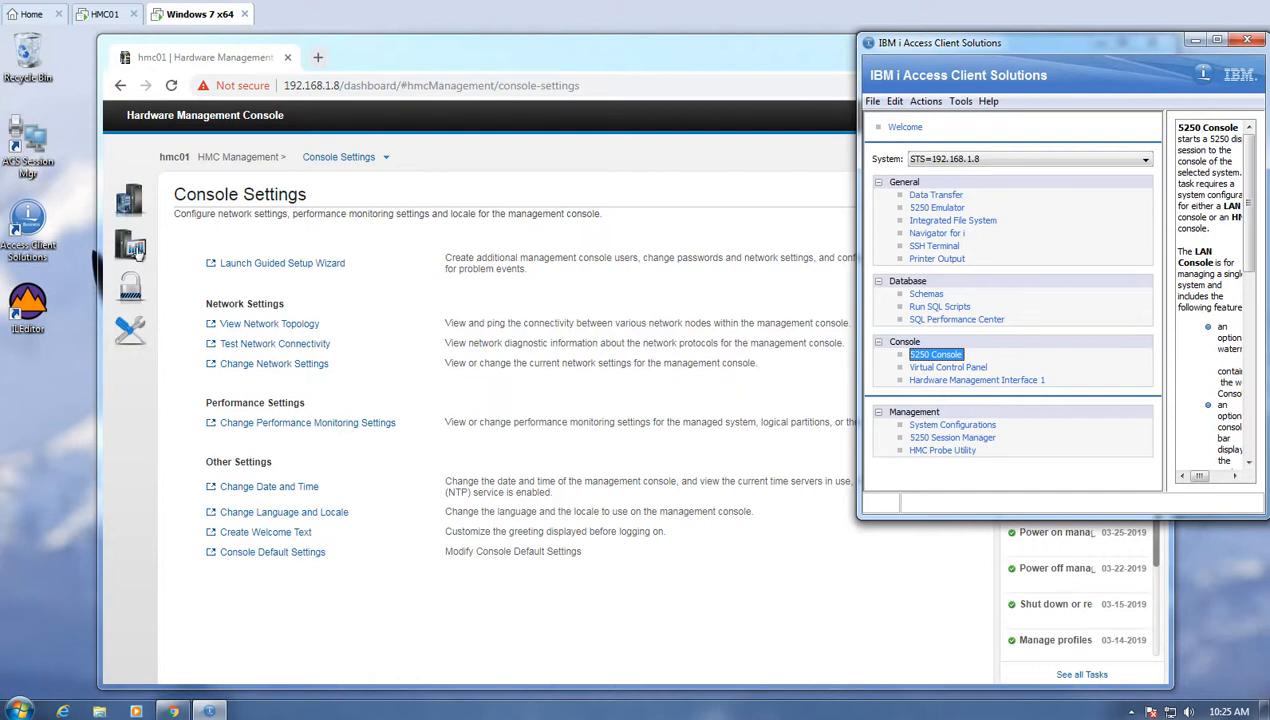
pyautogui.click(135, 253)
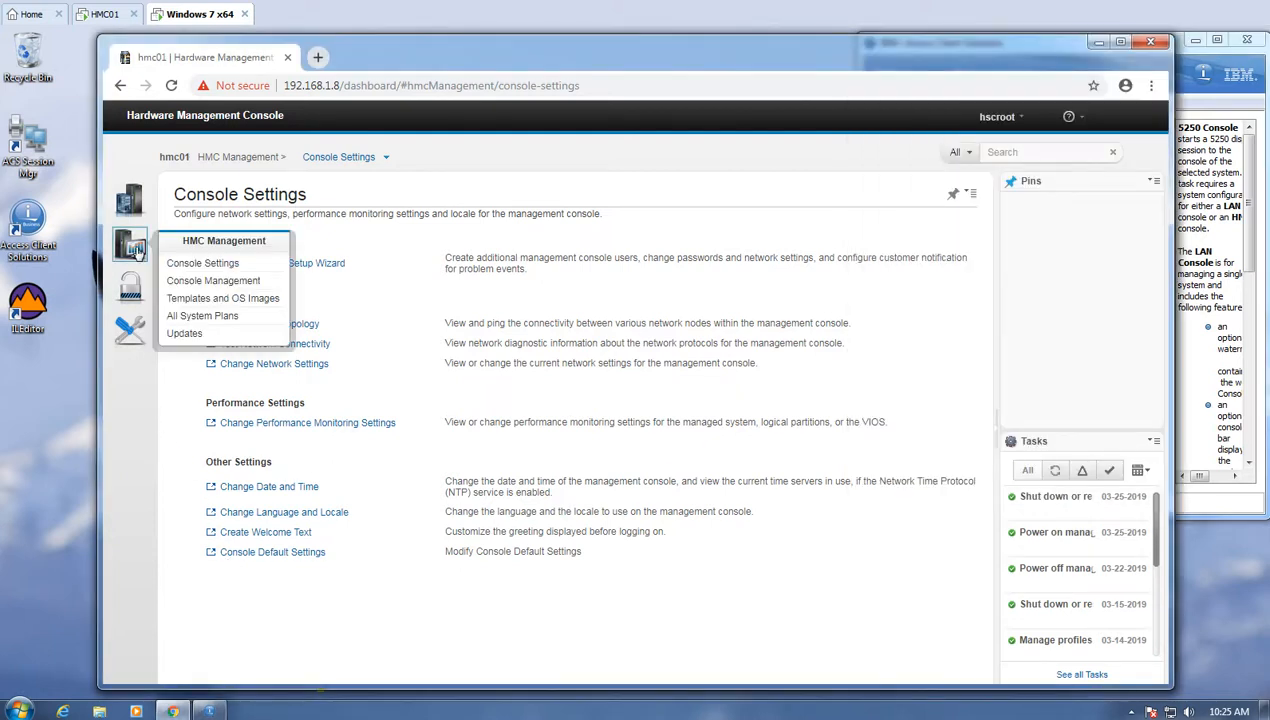
pyautogui.click(222, 281)
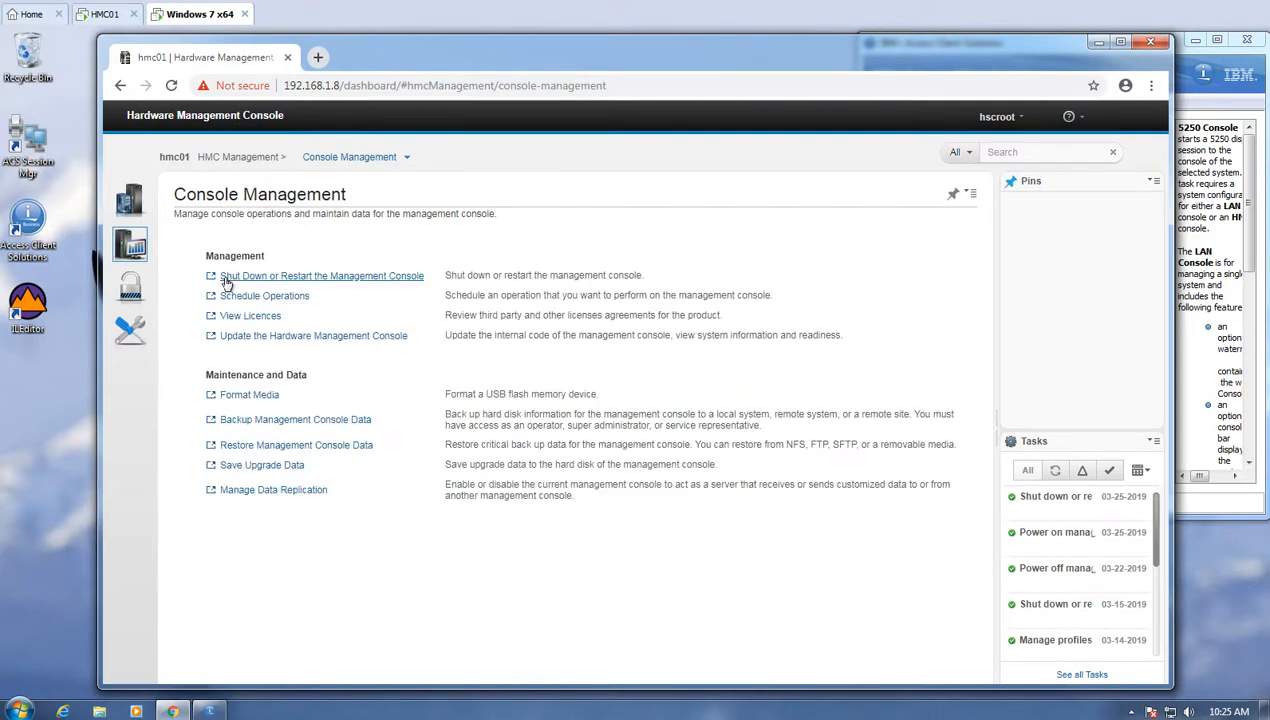
pyautogui.click(290, 281)
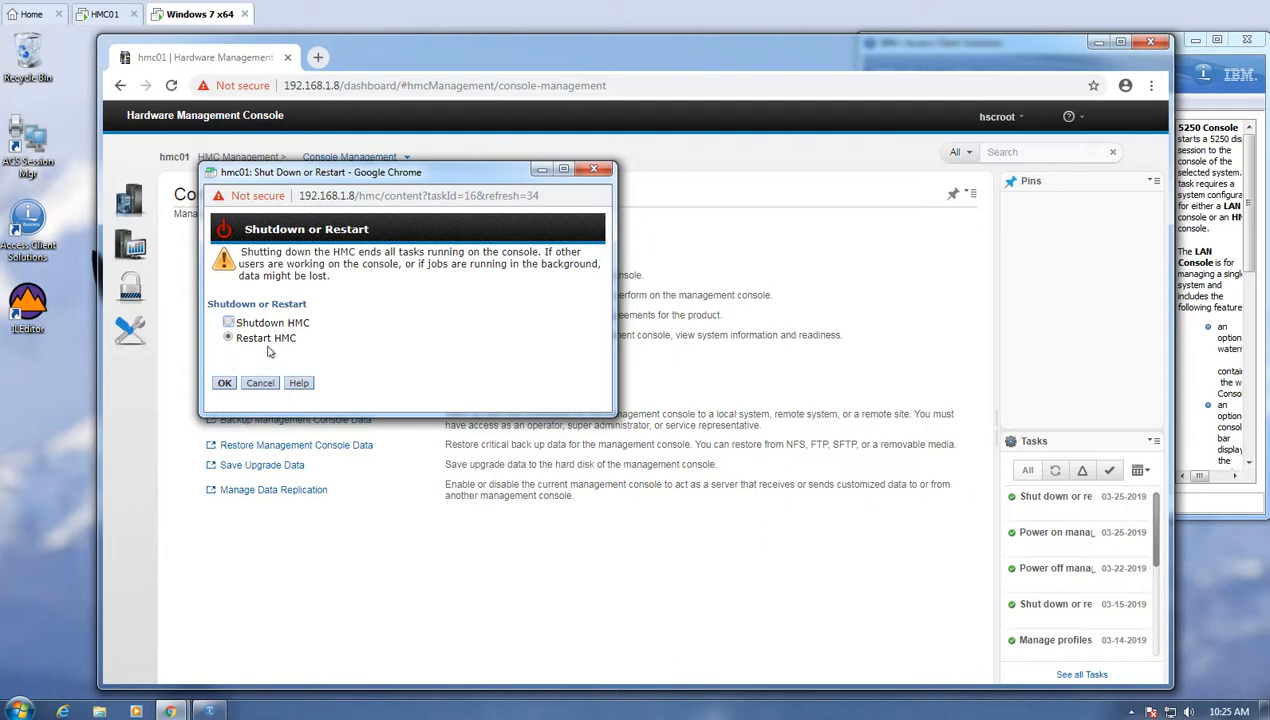
# - Open a Command Prompt beside the restart dialog and run ping -t 192.168.1.8
pyautogui.click(20, 710)
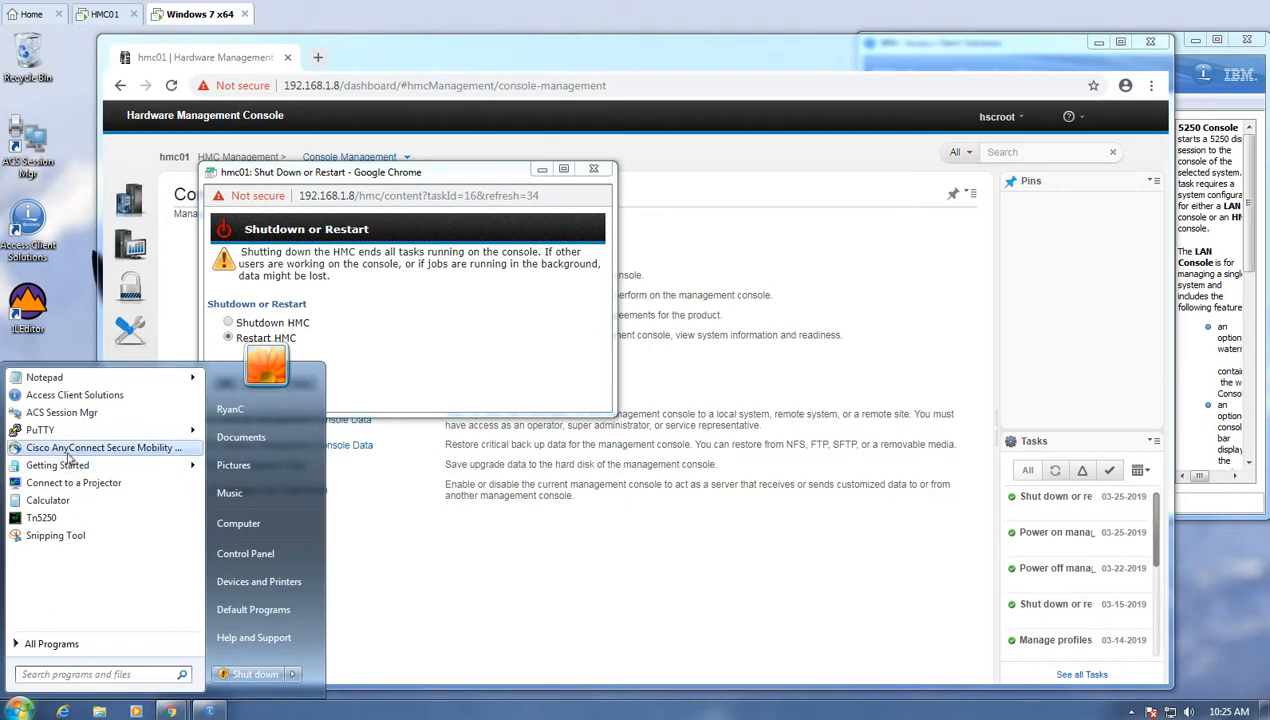
pyautogui.write('cmd')
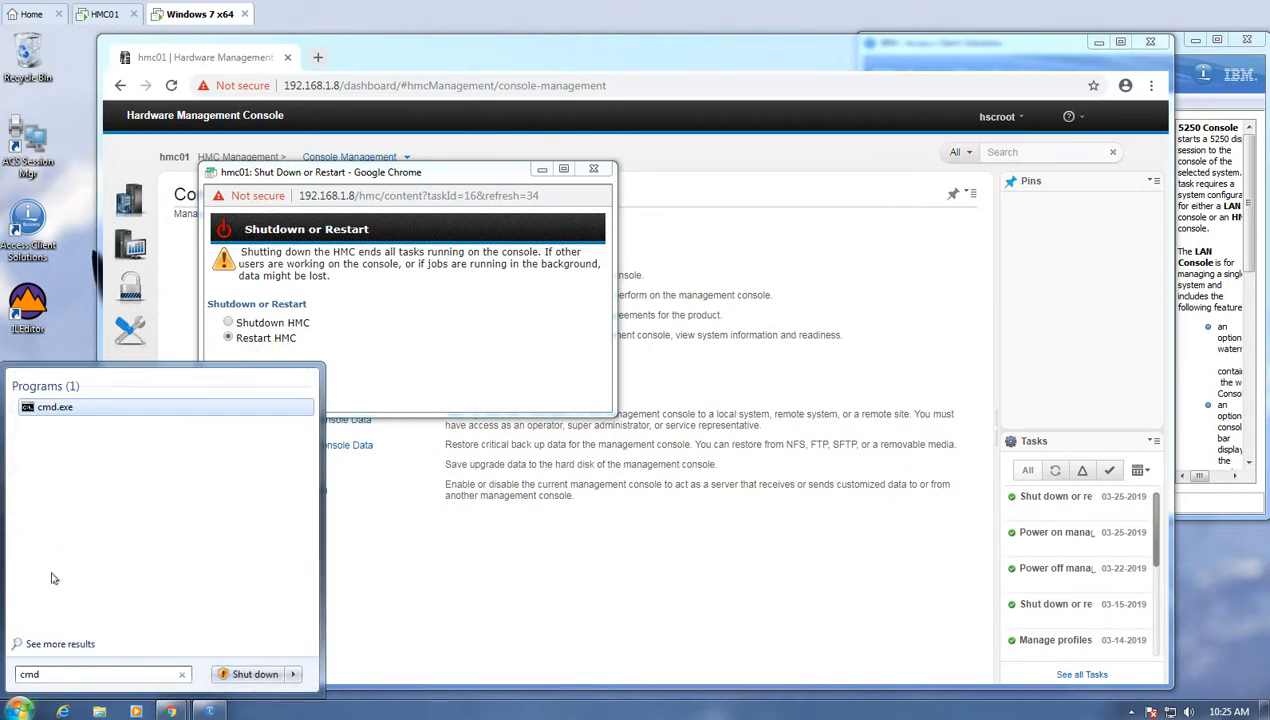
pyautogui.press('Return')
pyautogui.moveTo(377, 178); pyautogui.dragTo(252, 448)
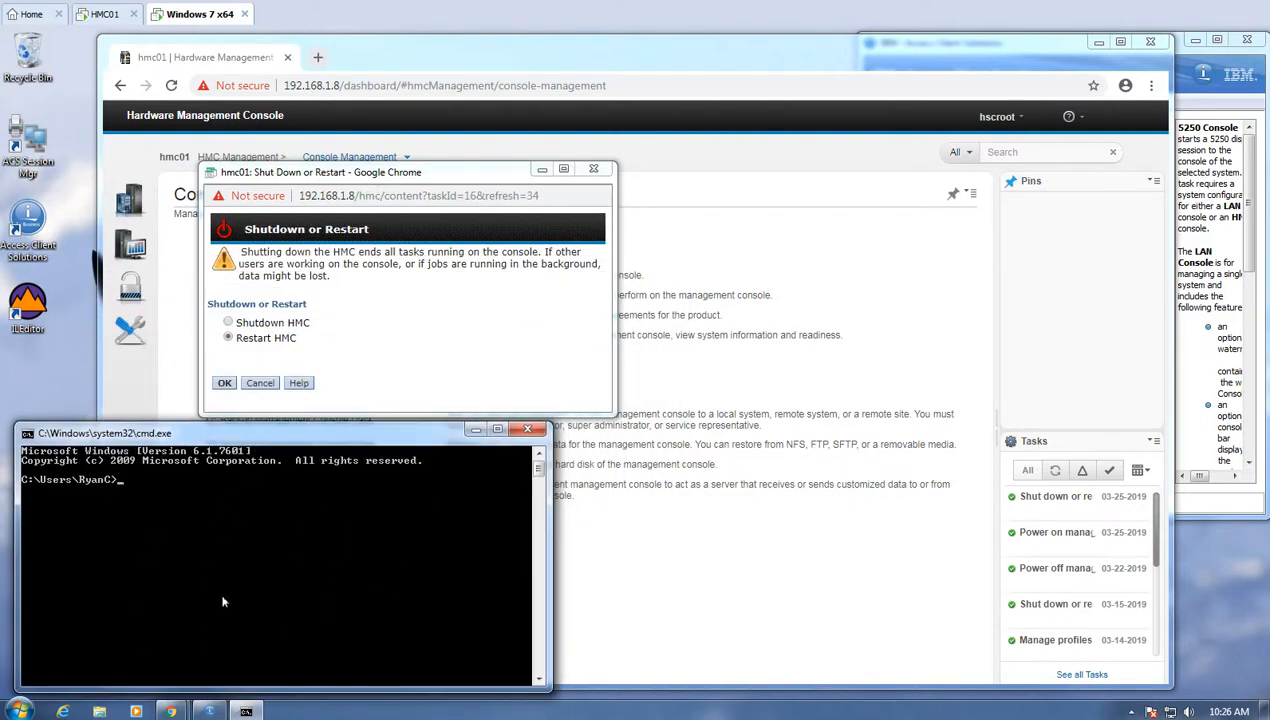
pyautogui.write('piu')
pyautogui.write('g -t')
pyautogui.write(' 192.168')
pyautogui.write('.1.8')
pyautogui.press('Return')
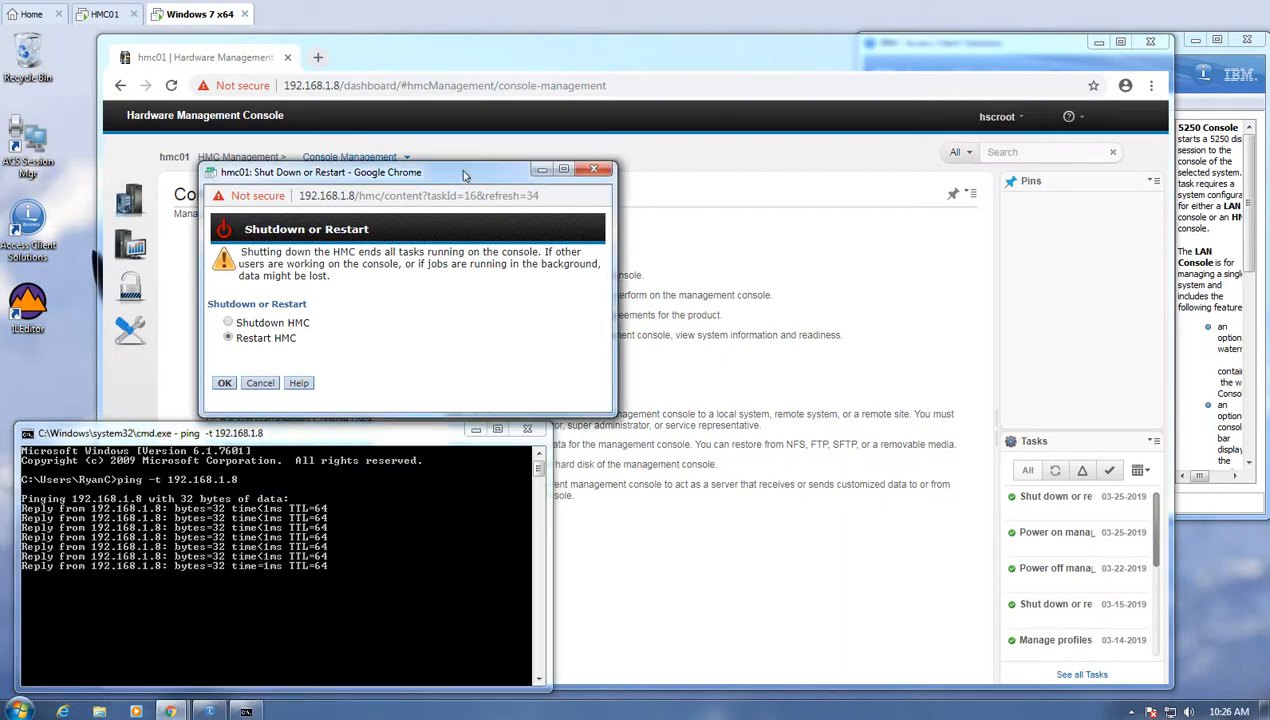
# - Confirm Restart HMC, then switch to the HMC01 virtual machine's console in VMware Workstation
pyautogui.click(225, 383)
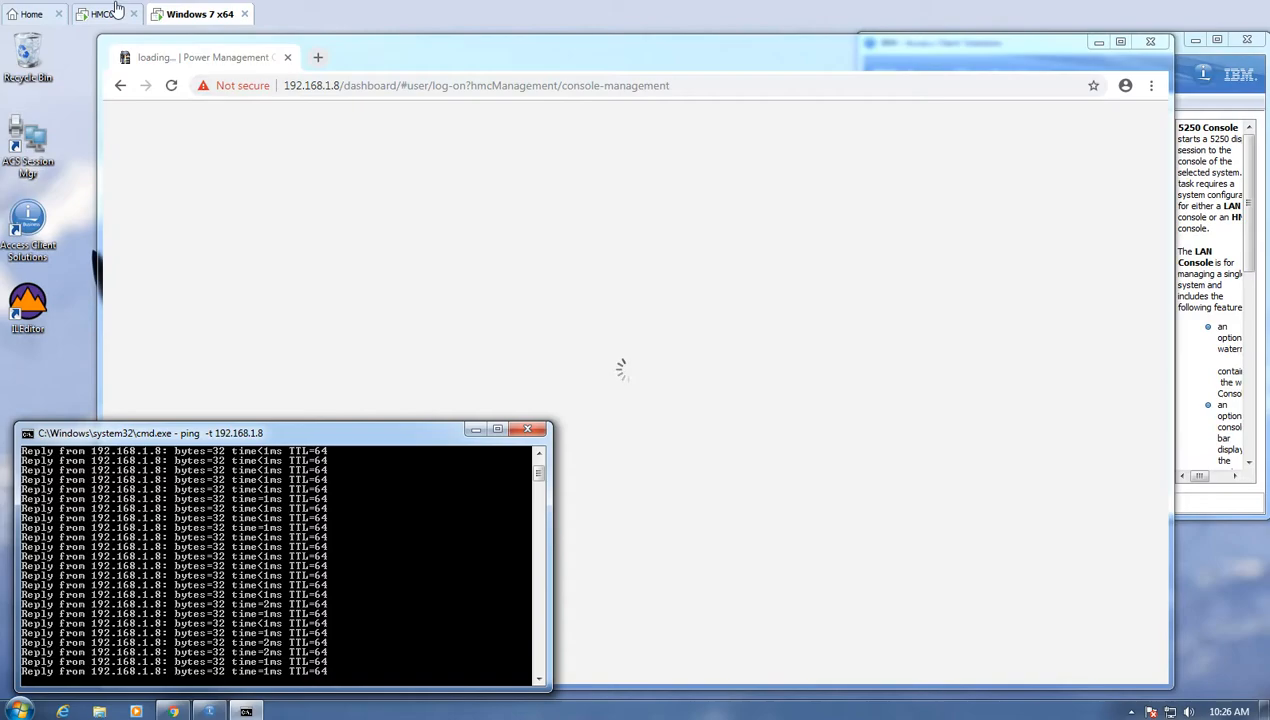
pyautogui.click(103, 15)
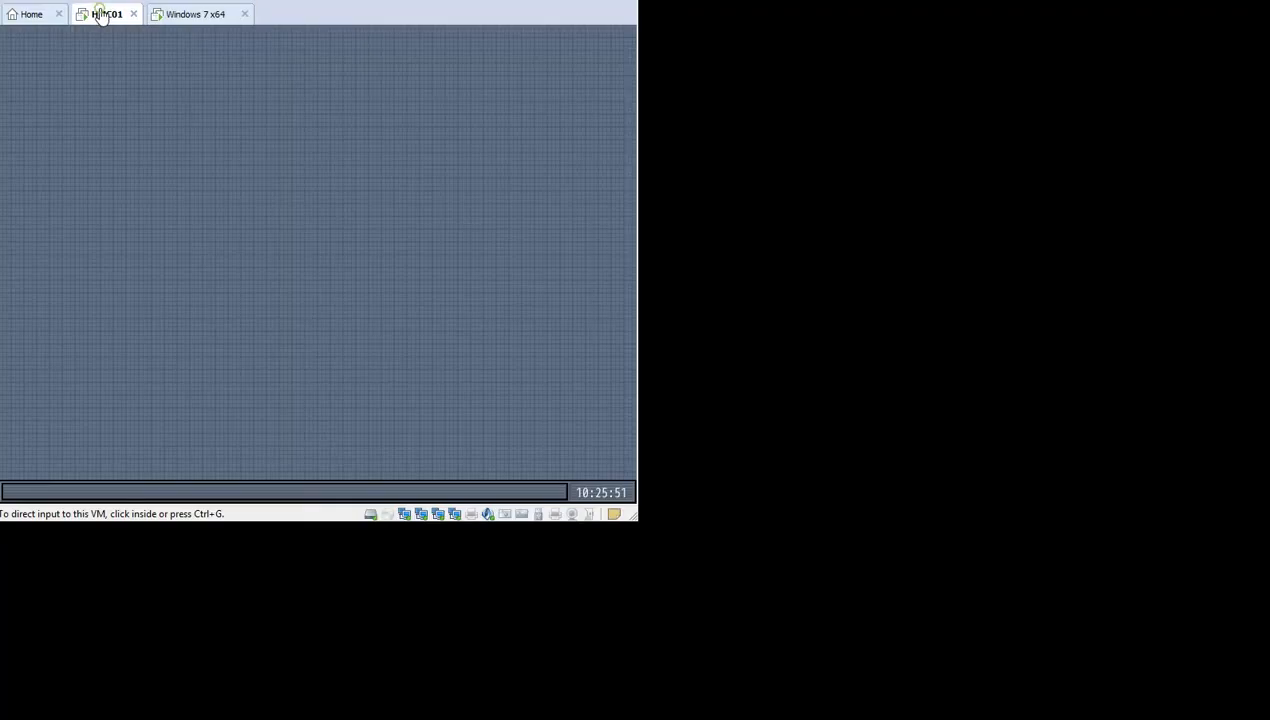